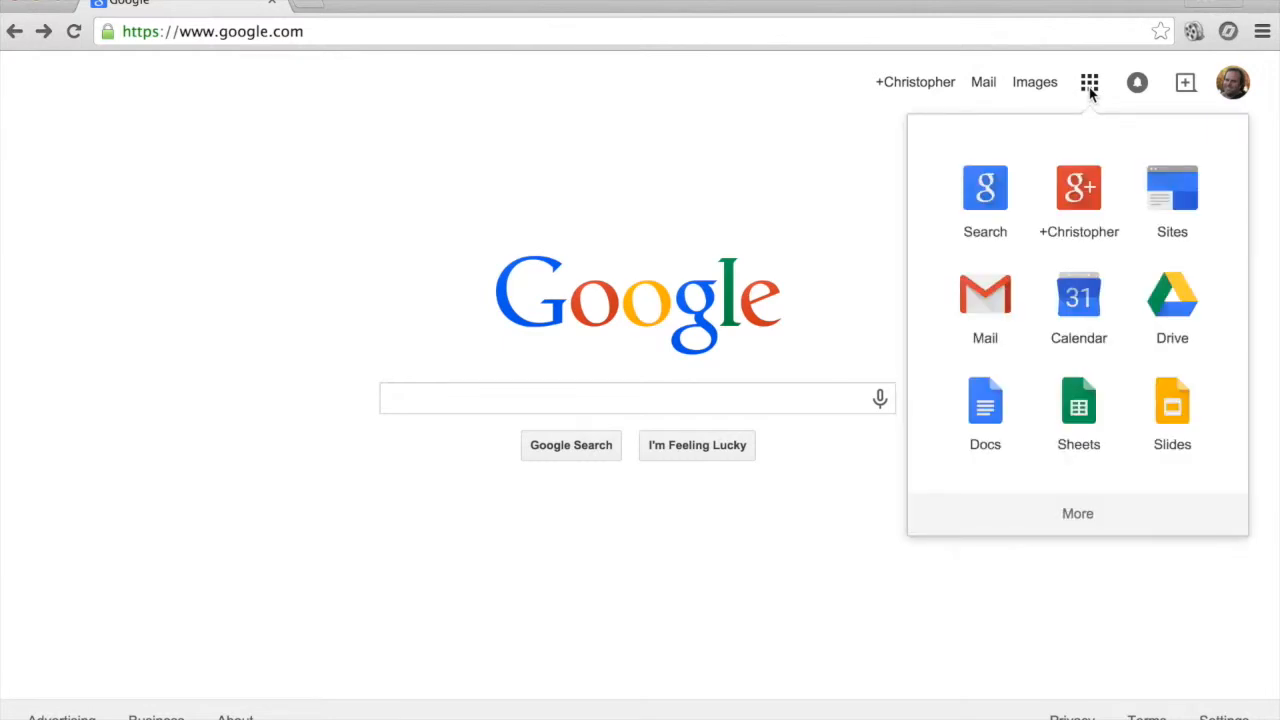
Open the D.F.W. document from the files shared with the account in Google Drive.
{"action": "left_click", "coordinate": [1172, 300]}
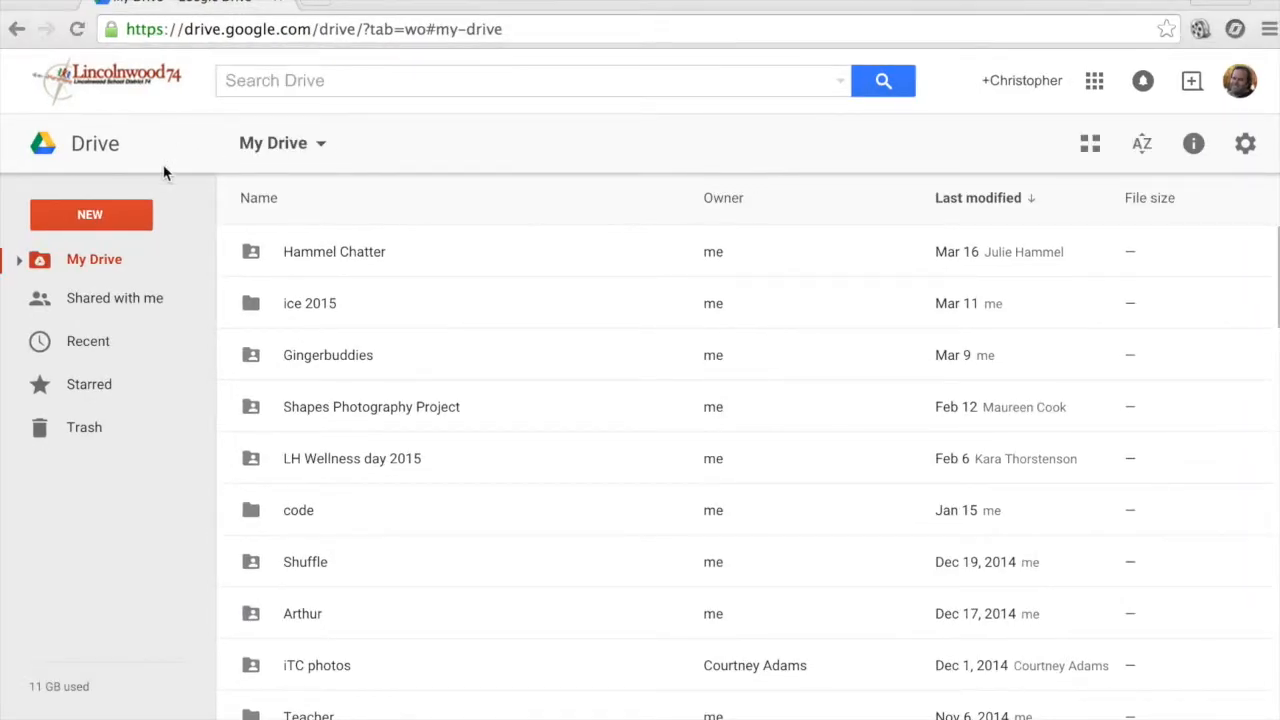
{"action": "left_click", "coordinate": [127, 296]}
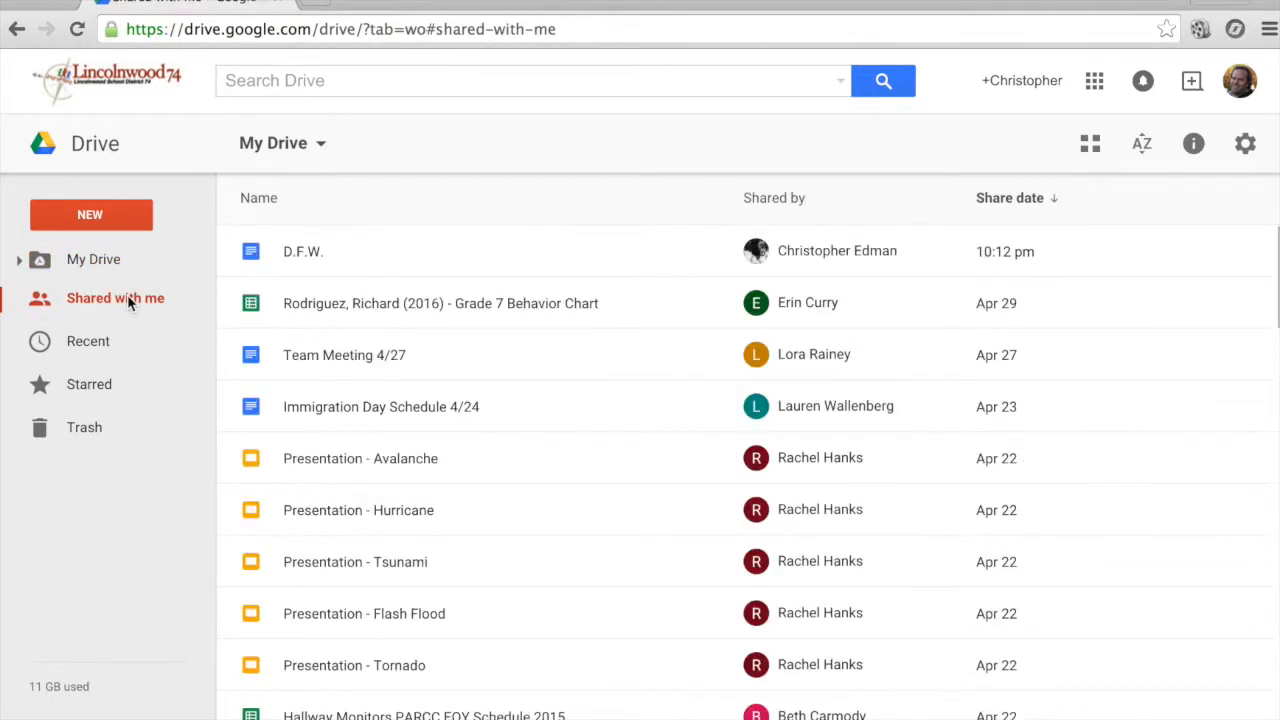
{"action": "left_click", "coordinate": [290, 262]}
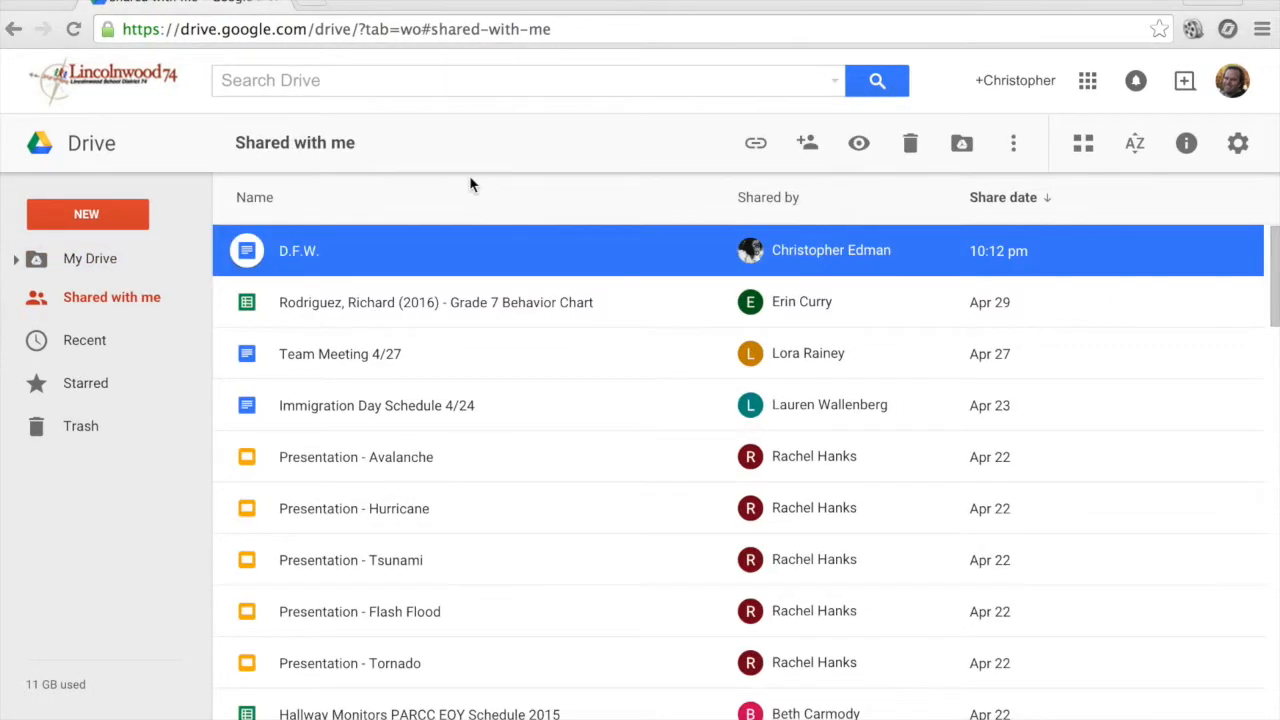
{"action": "double_click", "coordinate": [304, 250]}
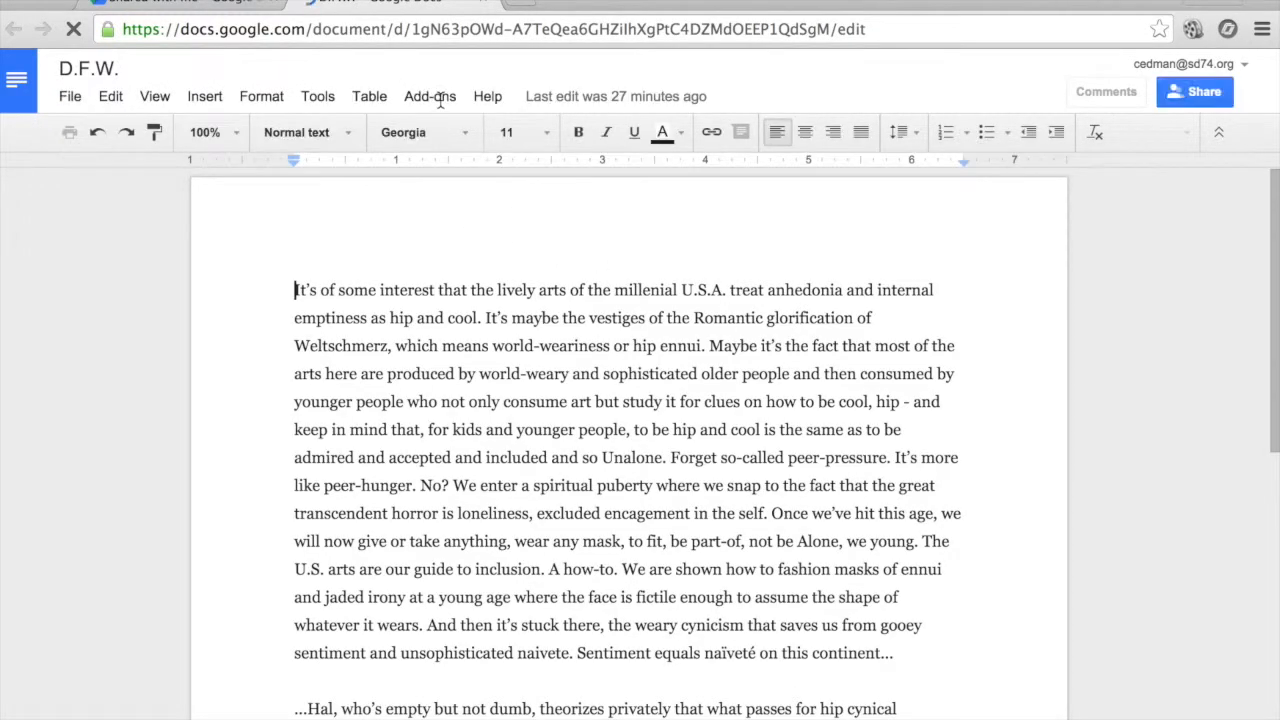
Search the document add-on store for "kaizena".
{"action": "left_click", "coordinate": [424, 98]}
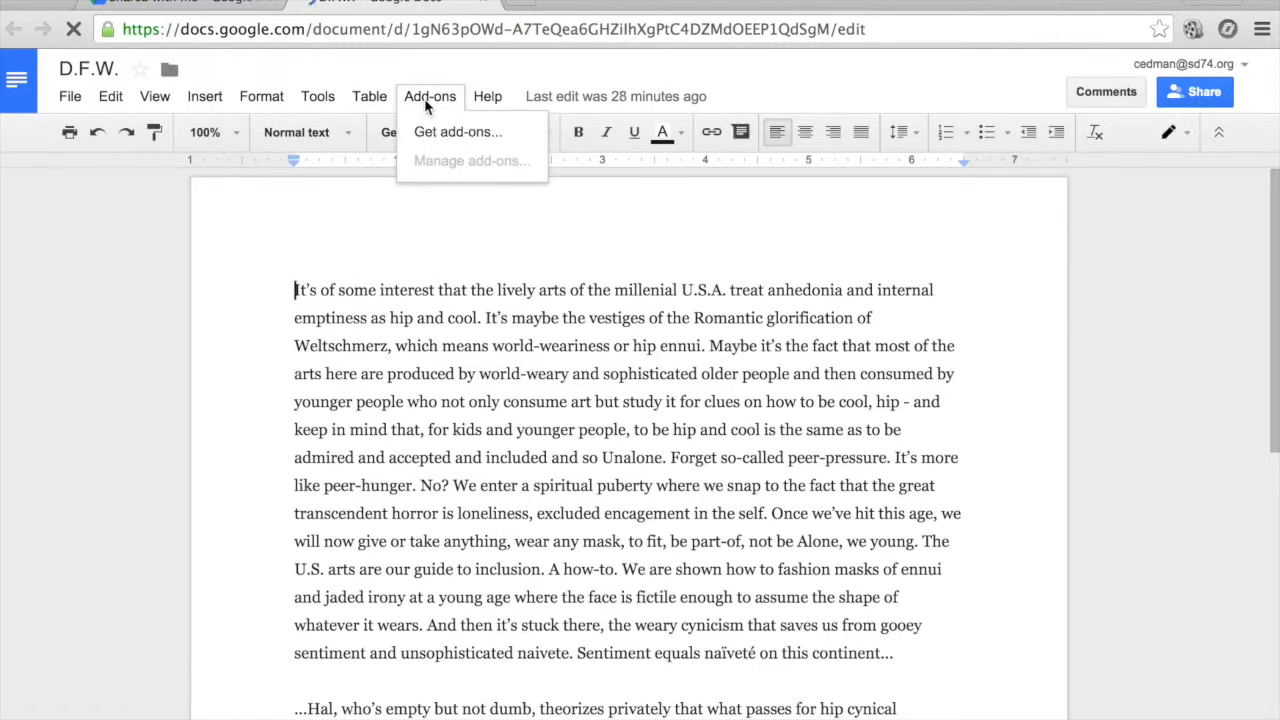
{"action": "left_click", "coordinate": [435, 135]}
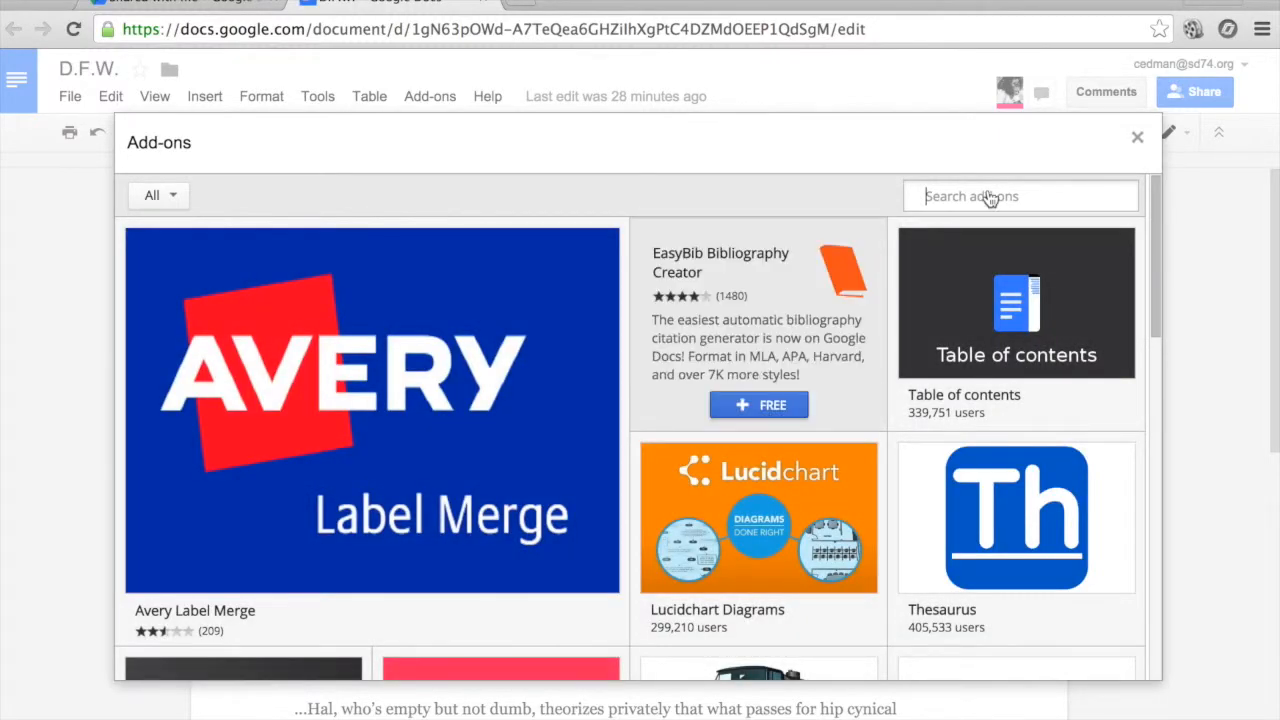
{"action": "type", "text": "kaizena"}
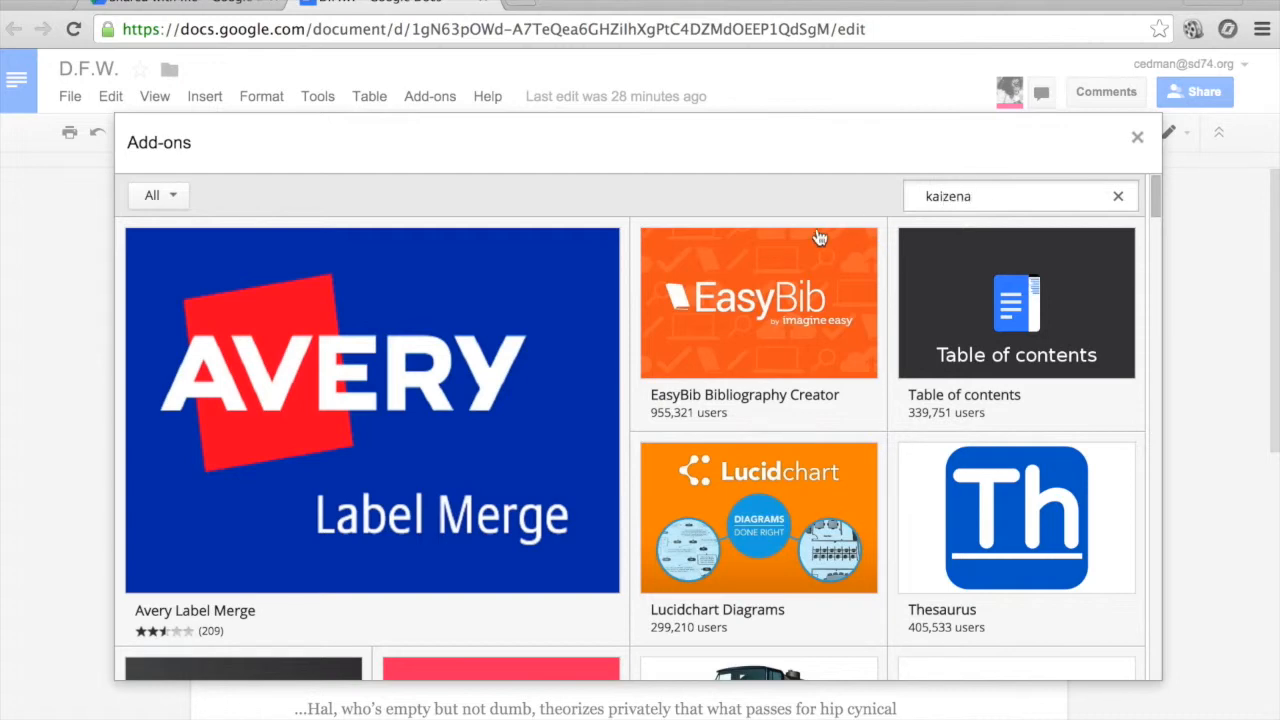
{"action": "key", "text": "Return"}
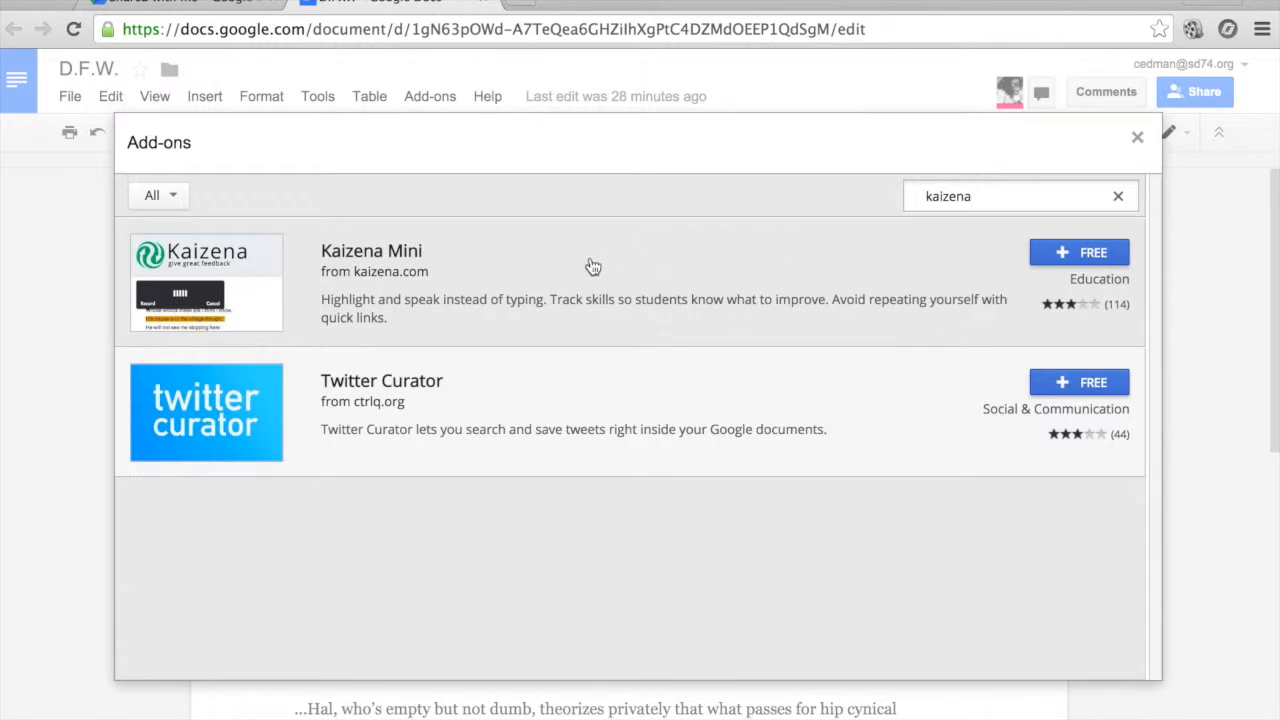
Install the free Kaizena Mini add-on, accept its requested permissions and dismiss the introductory tip.
{"action": "left_click", "coordinate": [1078, 252]}
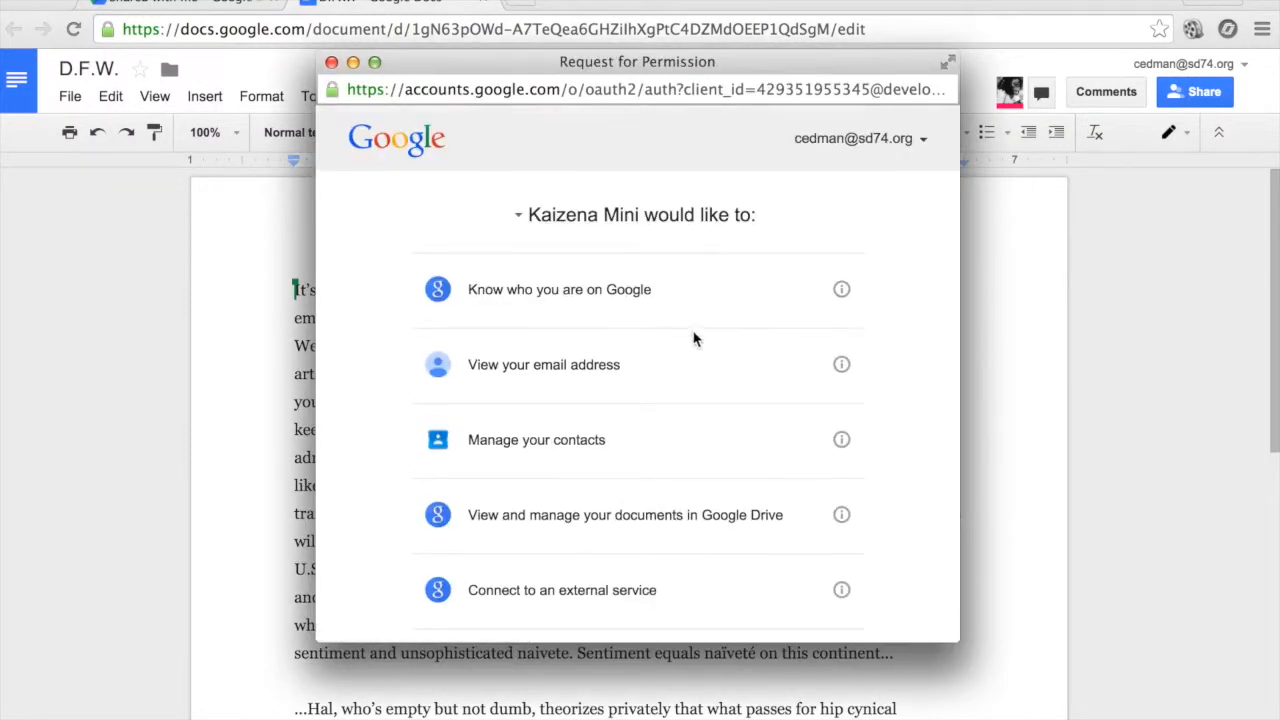
{"action": "scroll", "coordinate": [695, 340], "scroll_direction": "down", "scroll_amount": 3}
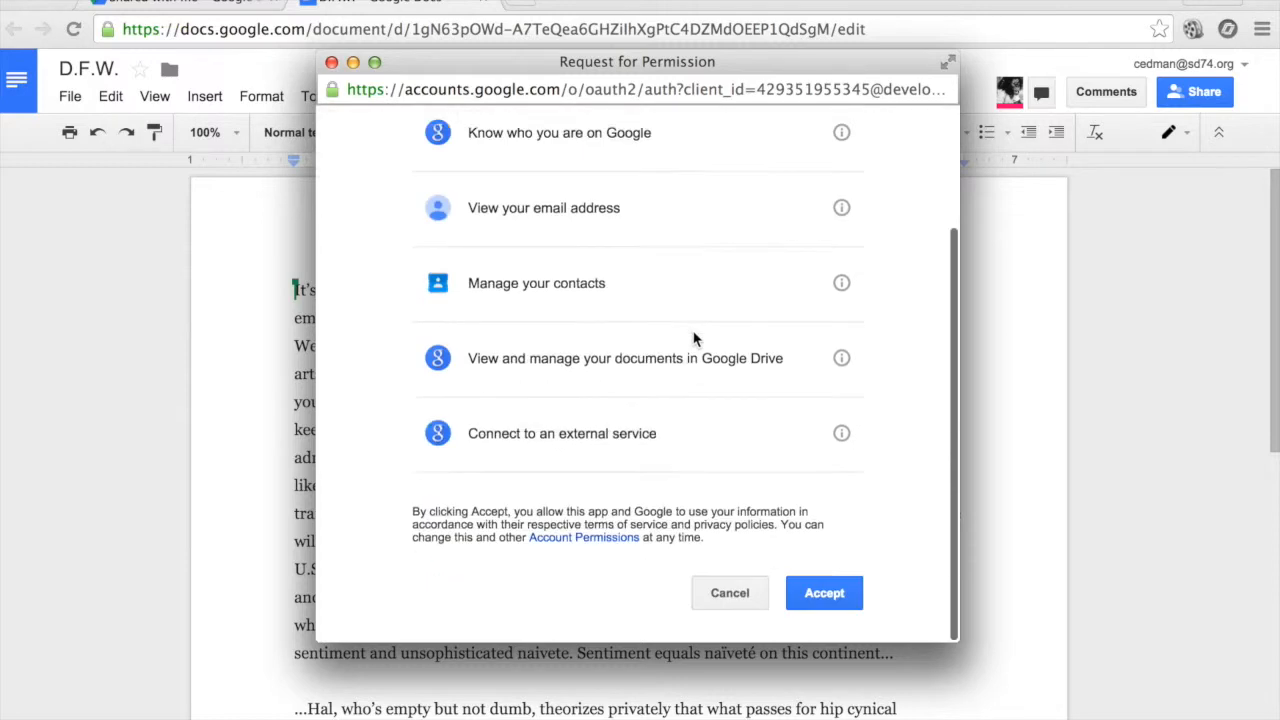
{"action": "left_click", "coordinate": [826, 593]}
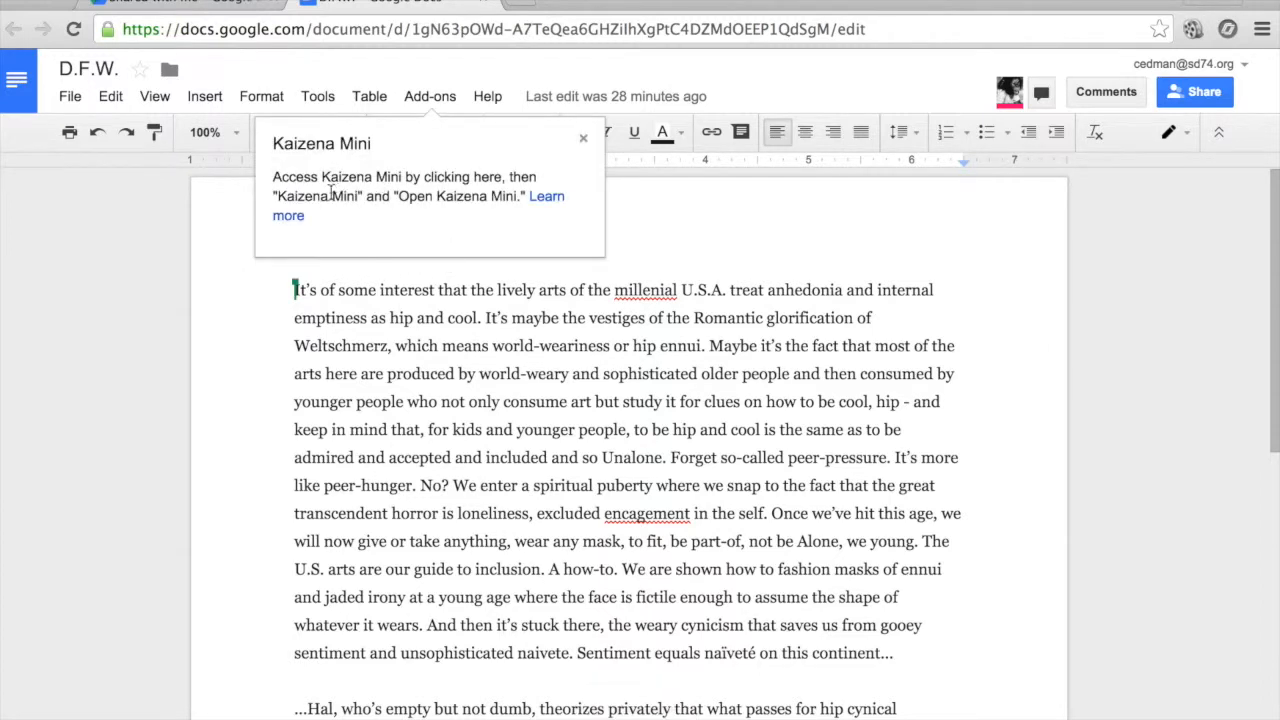
{"action": "left_click", "coordinate": [585, 140]}
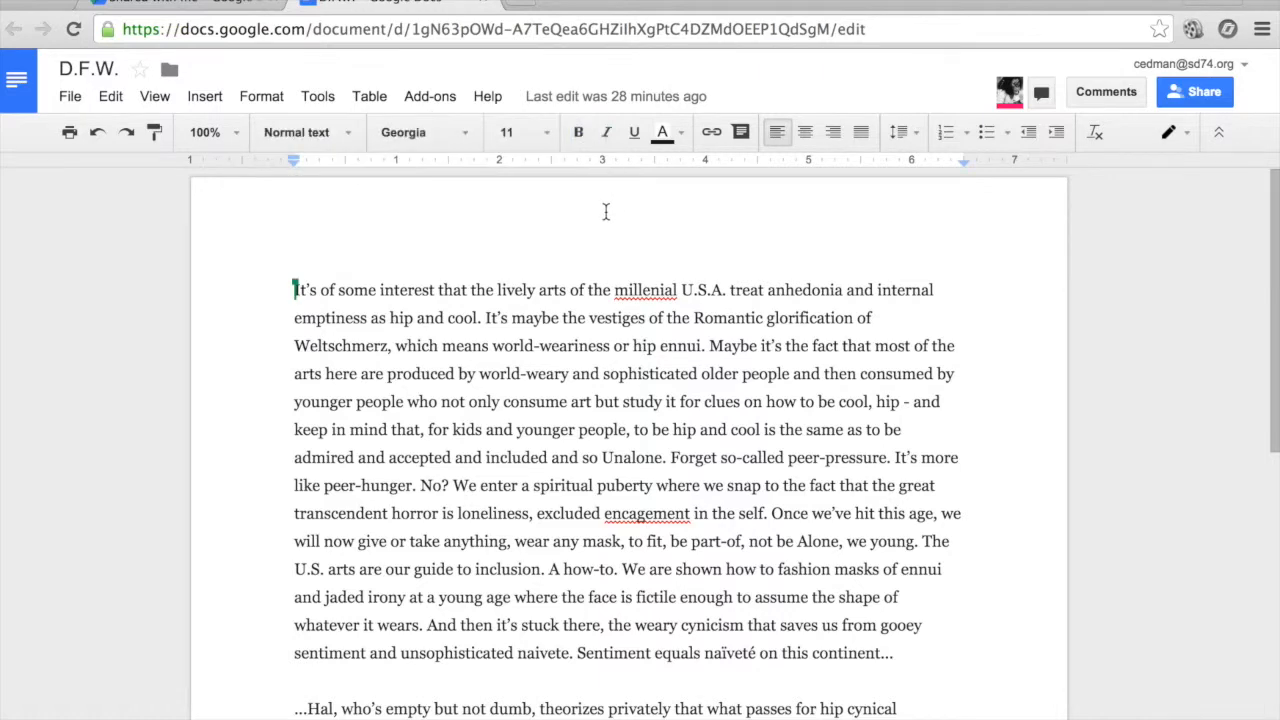
Open the Kaizena Mini add-on in the document.
{"action": "scroll", "coordinate": [447, 284], "scroll_direction": "down", "scroll_amount": 1}
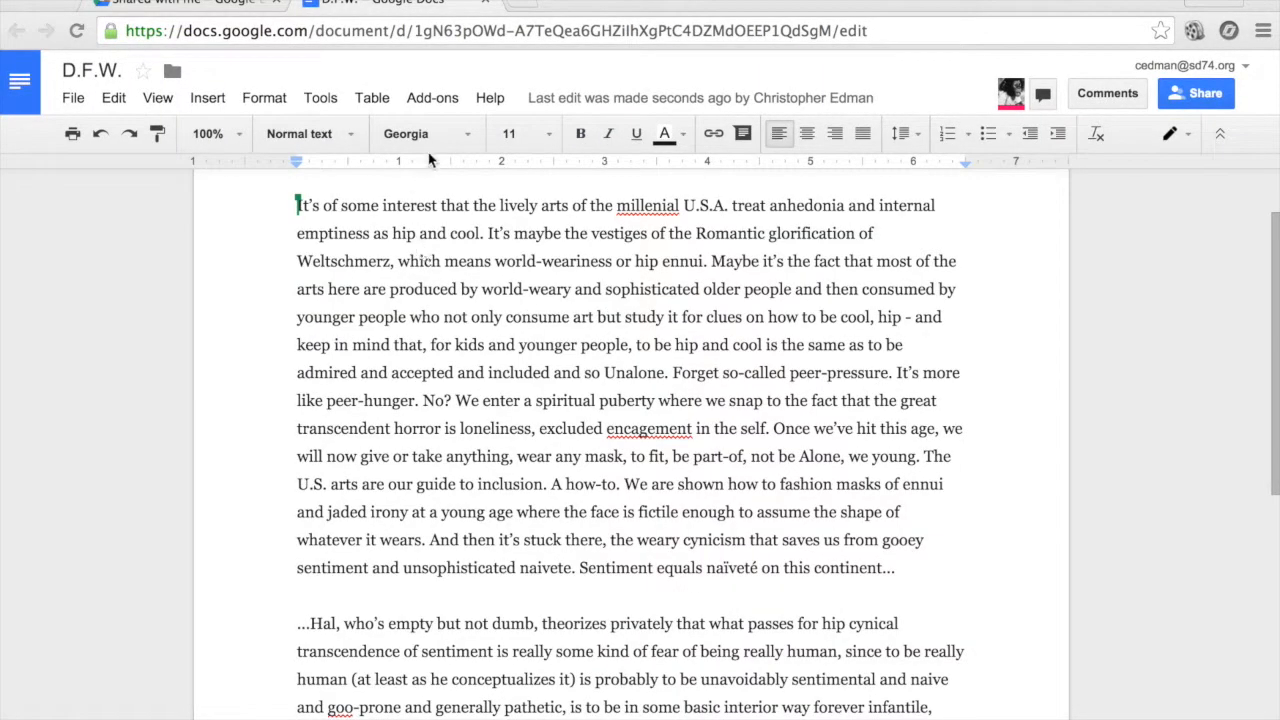
{"action": "left_click", "coordinate": [432, 98]}
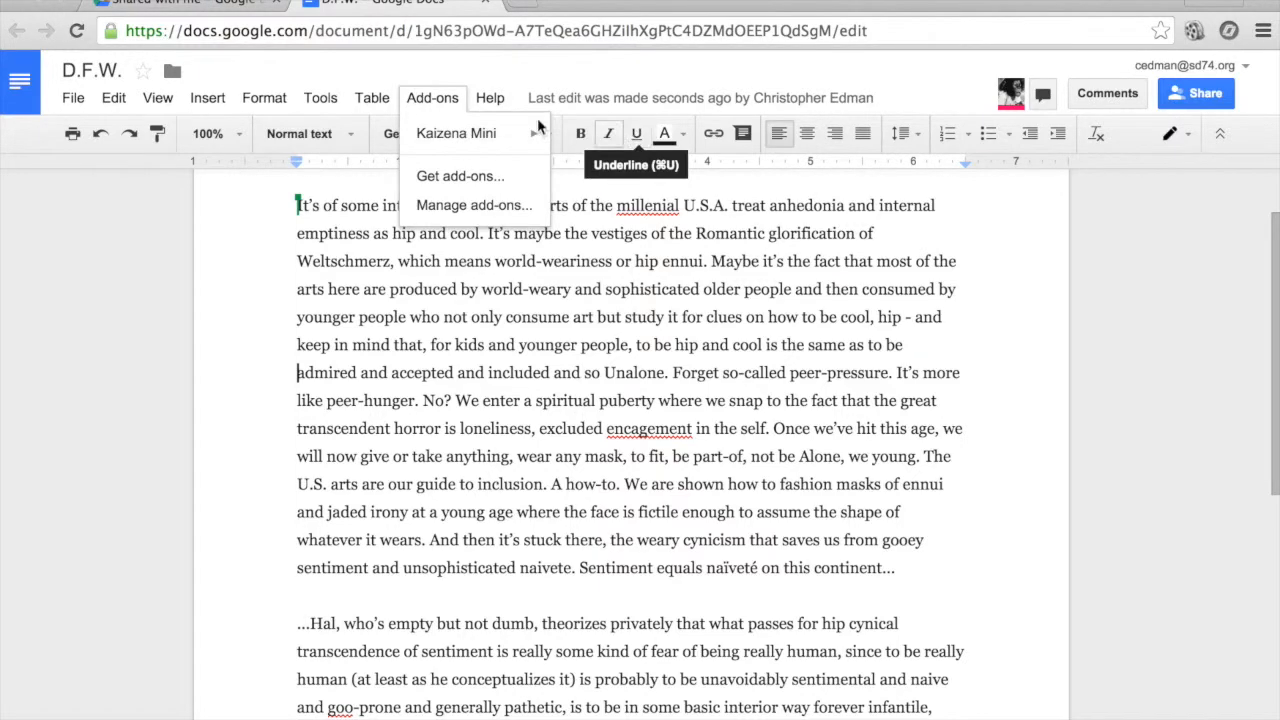
{"action": "mouse_move", "coordinate": [440, 133]}
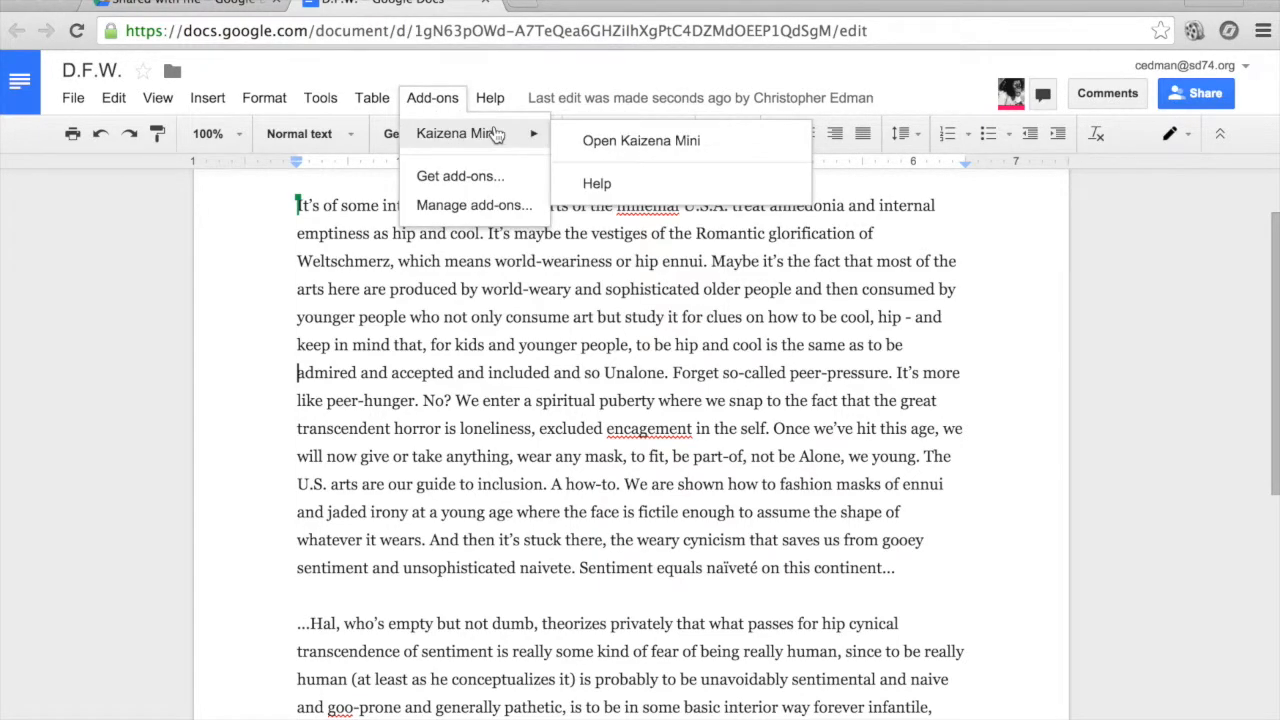
{"action": "left_click", "coordinate": [585, 140]}
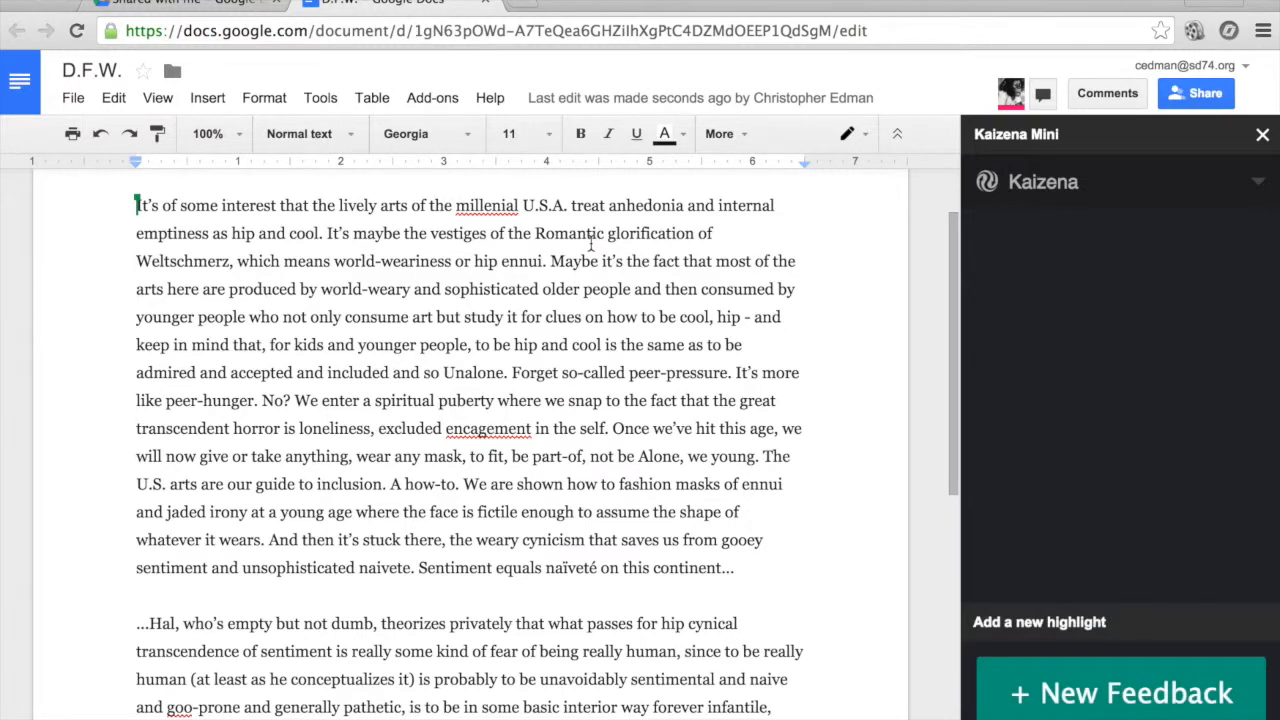
Add new Kaizena feedback on the word "millenial" in the first line and make its highlight red.
{"action": "left_click_drag", "start_coordinate": [455, 205], "coordinate": [519, 206]}
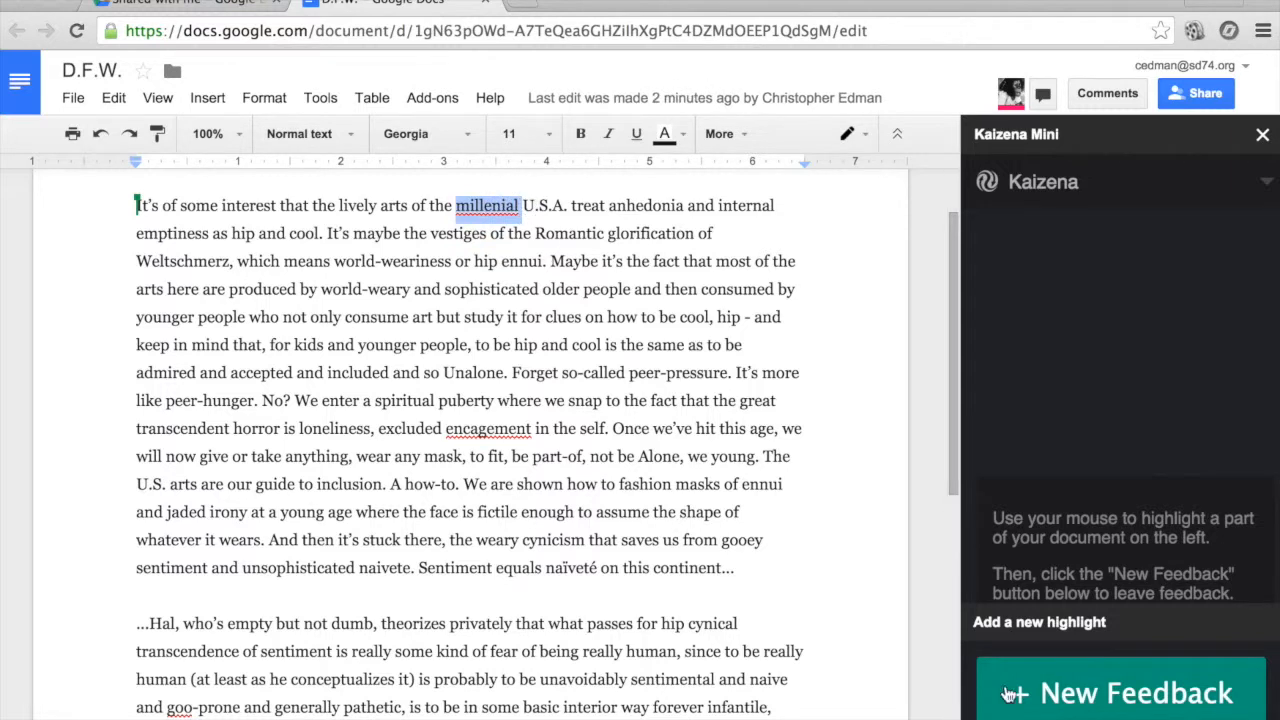
{"action": "left_click", "coordinate": [1065, 706]}
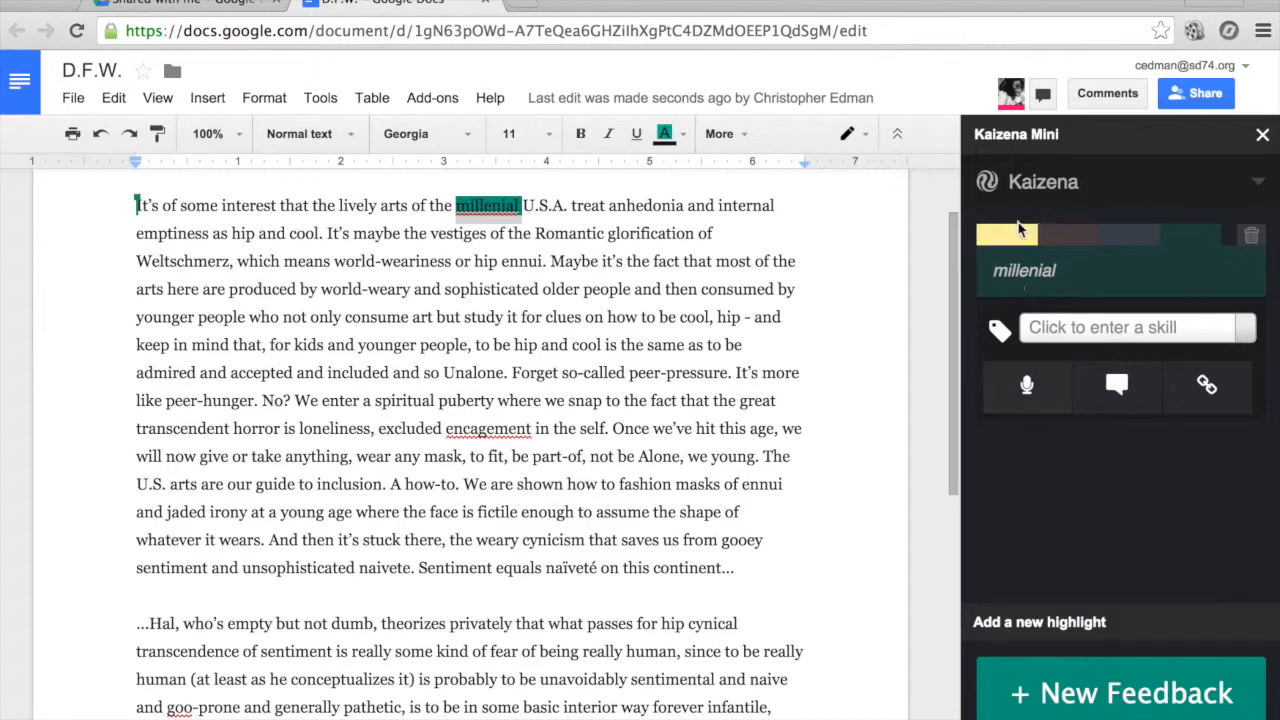
{"action": "left_click", "coordinate": [1062, 242]}
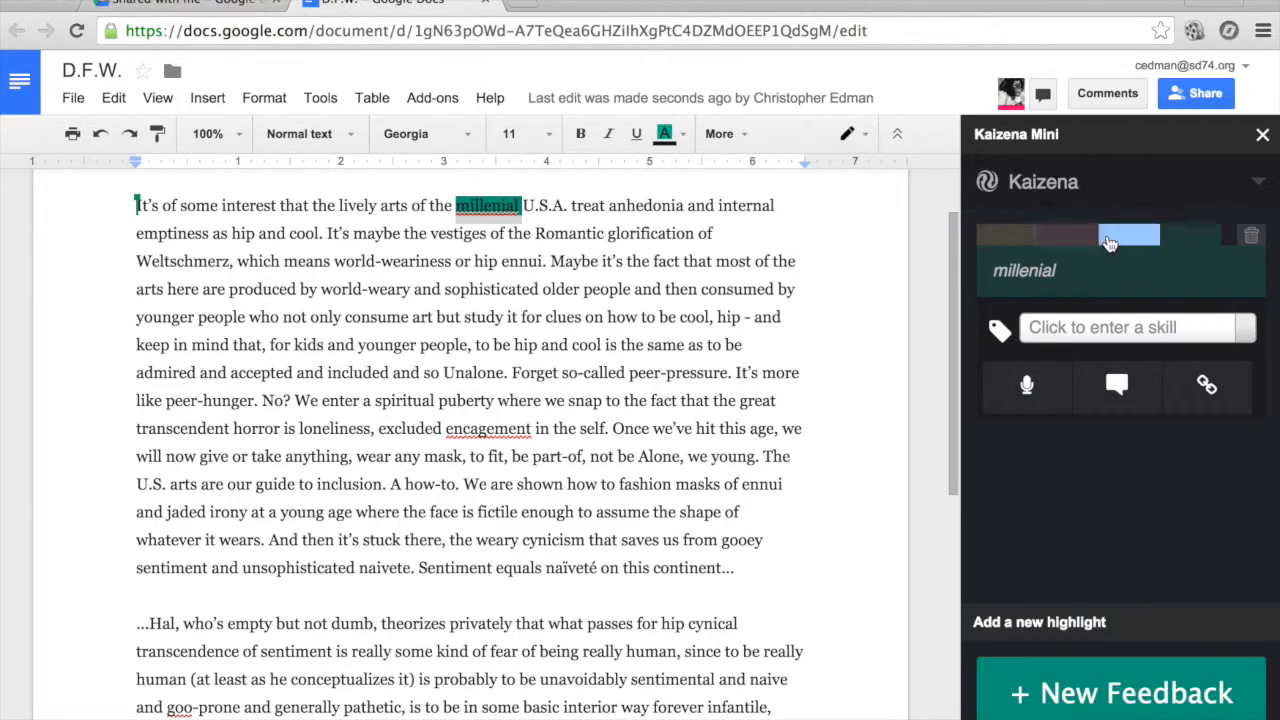
Tag the "millenial" feedback with the skill "spelling" and rate it at the lowest of the four levels.
{"action": "left_click", "coordinate": [1113, 327]}
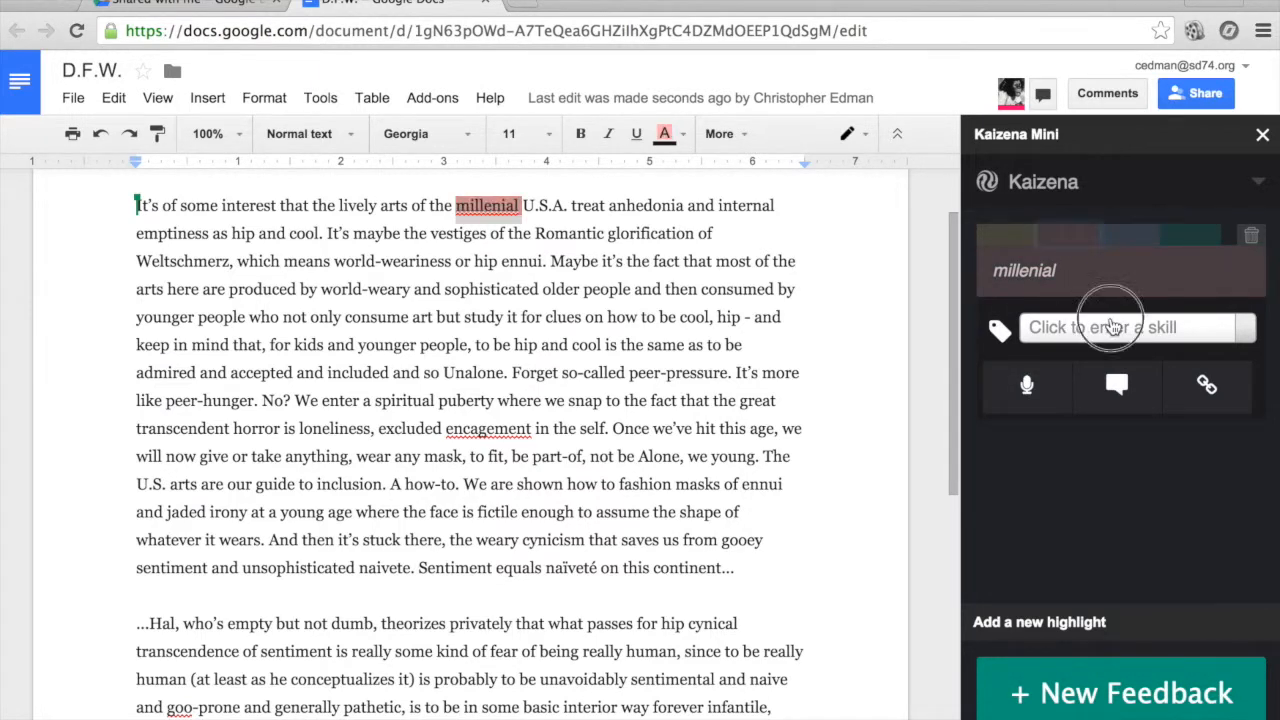
{"action": "type", "text": "spelling"}
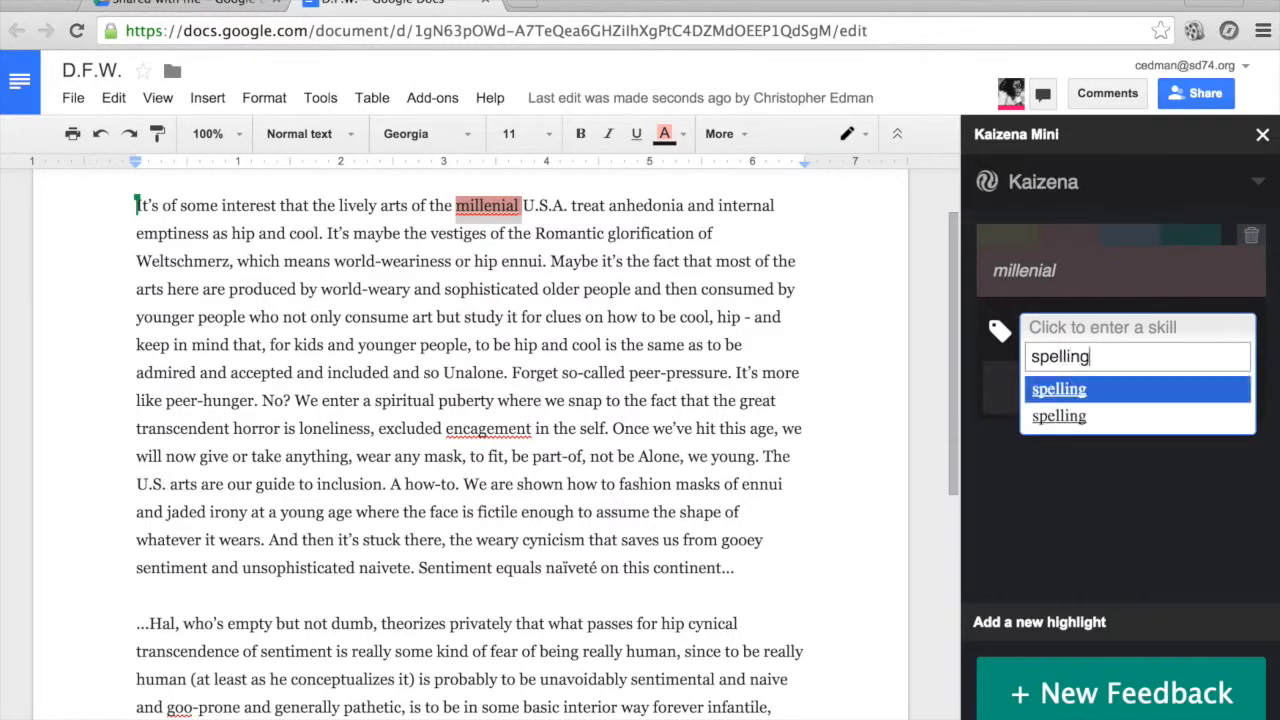
{"action": "left_click", "coordinate": [1114, 391]}
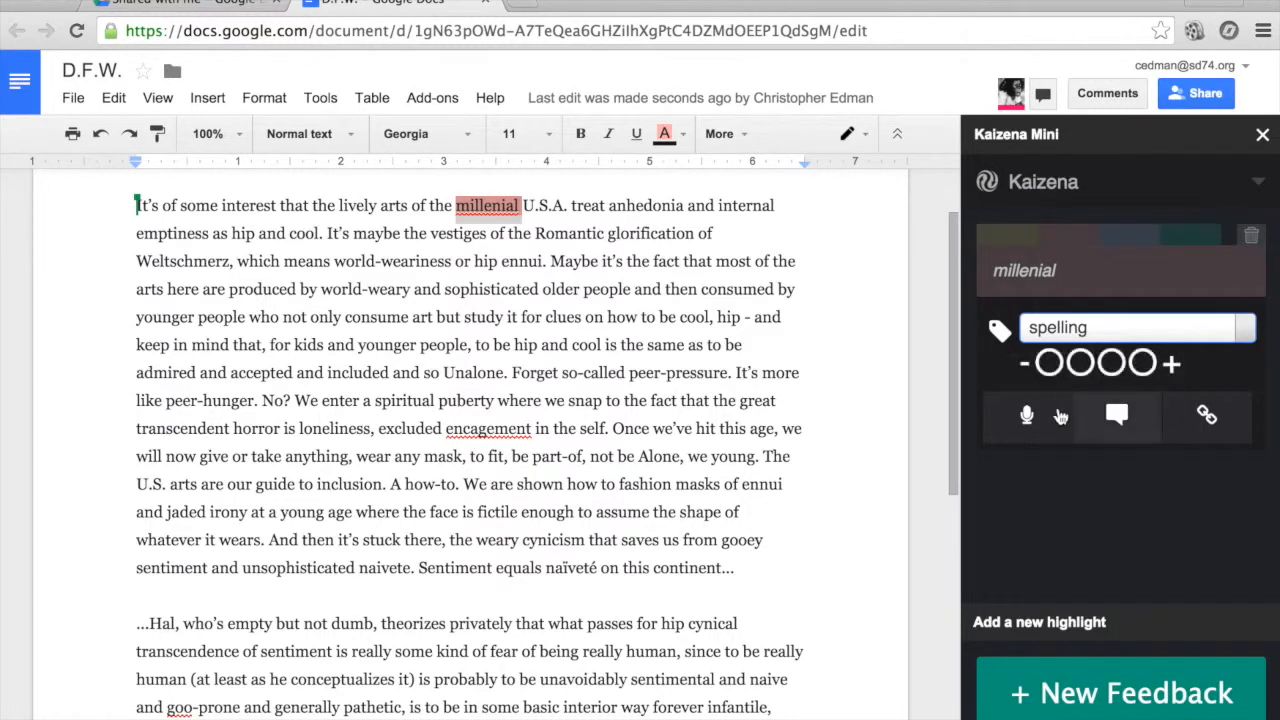
{"action": "left_click", "coordinate": [1050, 366]}
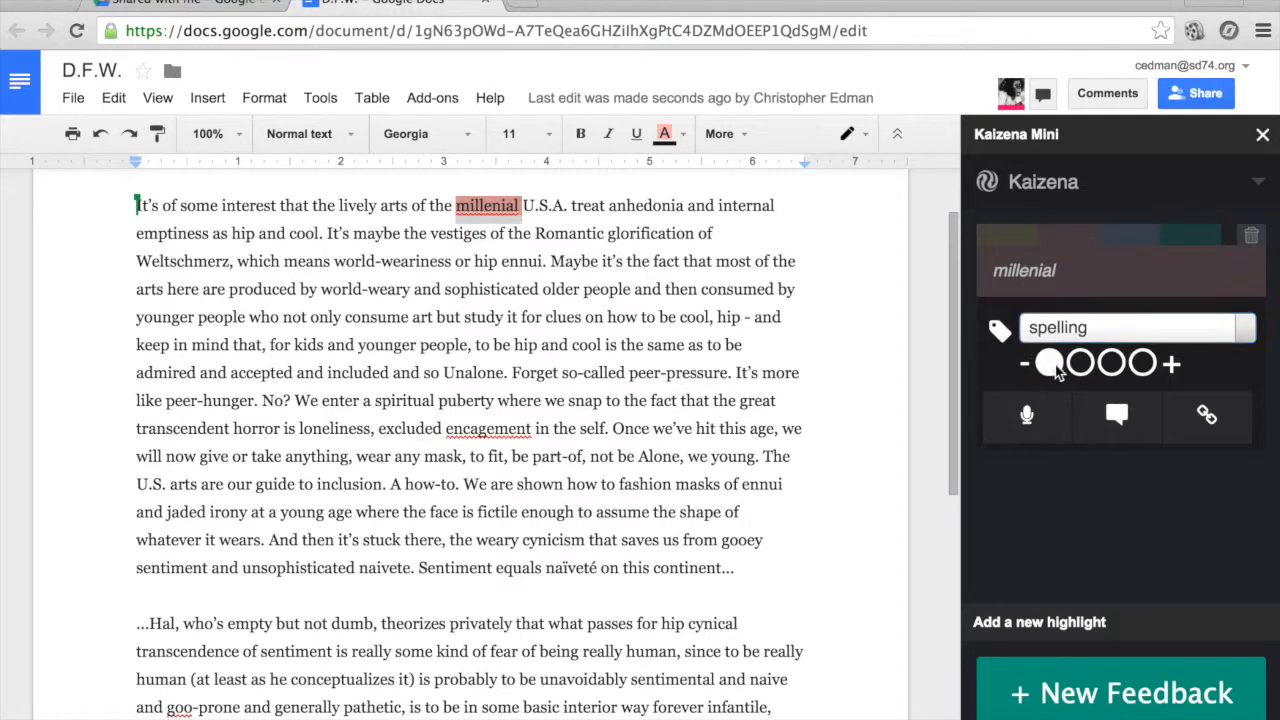
Record a voice comment of about 6 seconds for the "millenial" feedback.
{"action": "left_click", "coordinate": [1013, 414]}
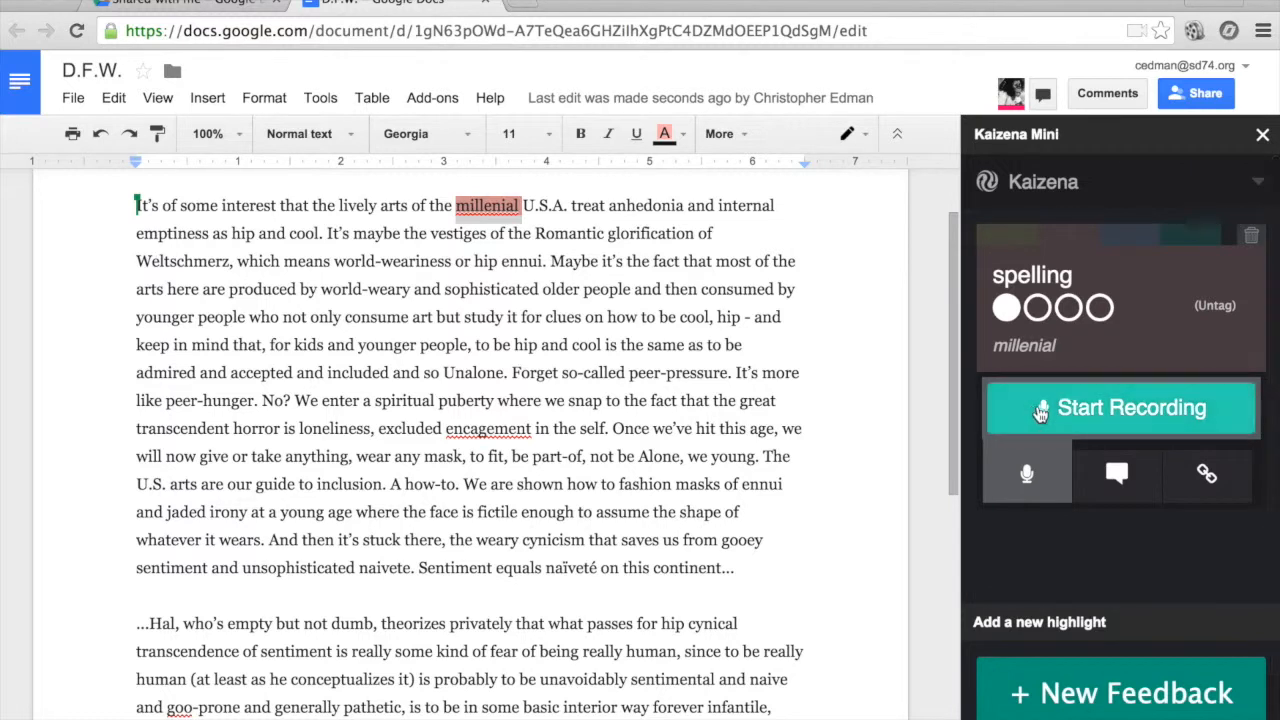
{"action": "left_click", "coordinate": [1025, 412]}
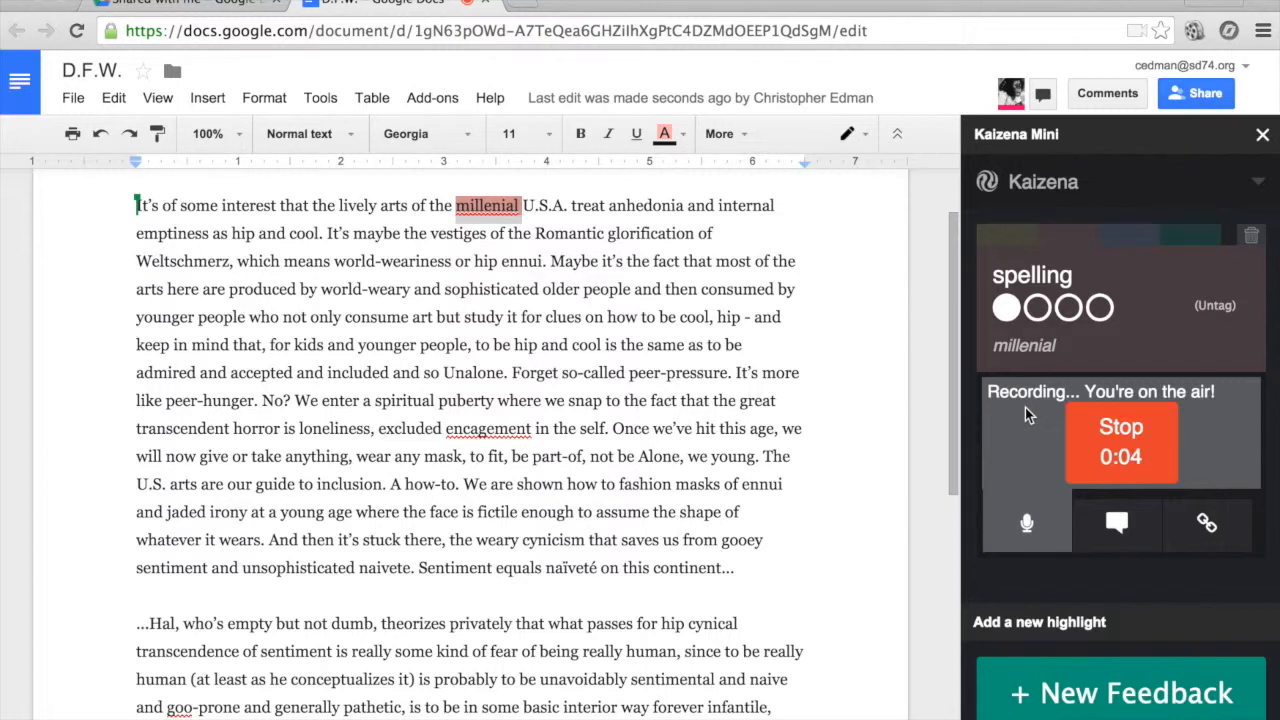
{"action": "left_click", "coordinate": [1098, 444]}
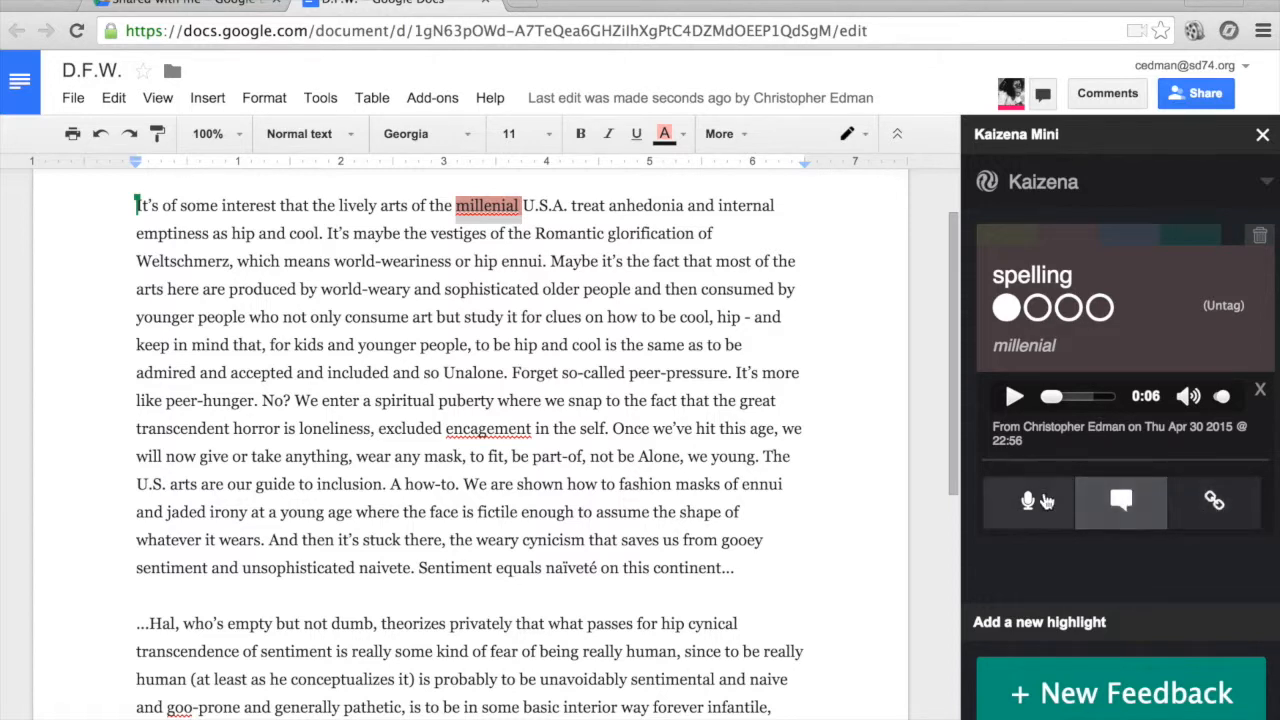
Add new Kaizena feedback on the word "encagement" in the first paragraph and make its highlight yellow.
{"action": "left_click_drag", "start_coordinate": [445, 428], "coordinate": [536, 428]}
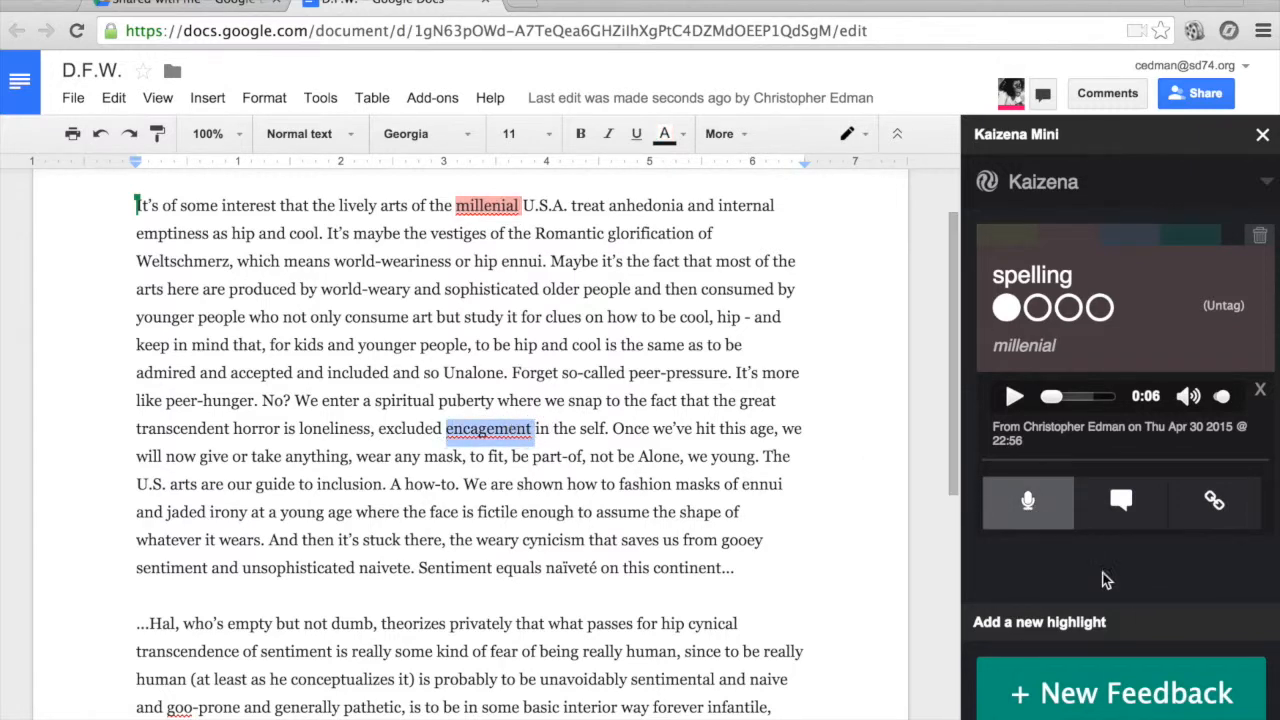
{"action": "left_click", "coordinate": [1110, 694]}
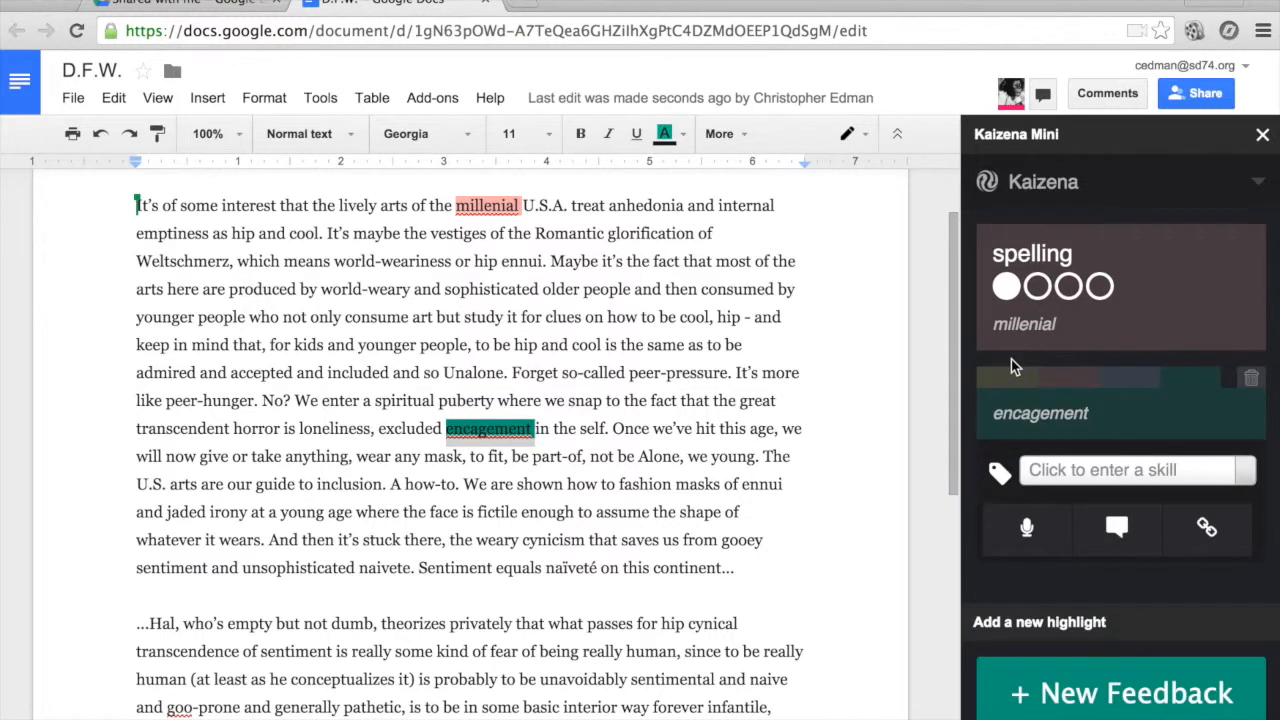
{"action": "left_click", "coordinate": [1007, 387]}
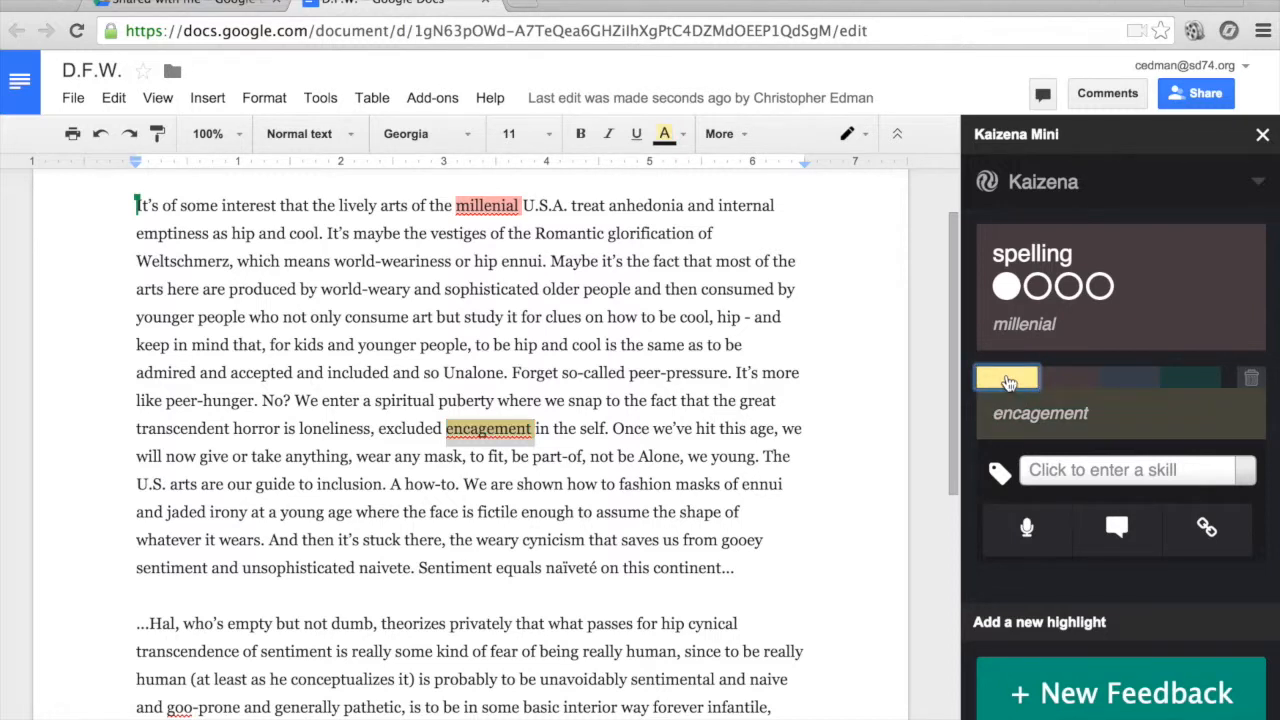
Record a voice comment of about 4 seconds for the "encagement" feedback.
{"action": "left_click", "coordinate": [1028, 530]}
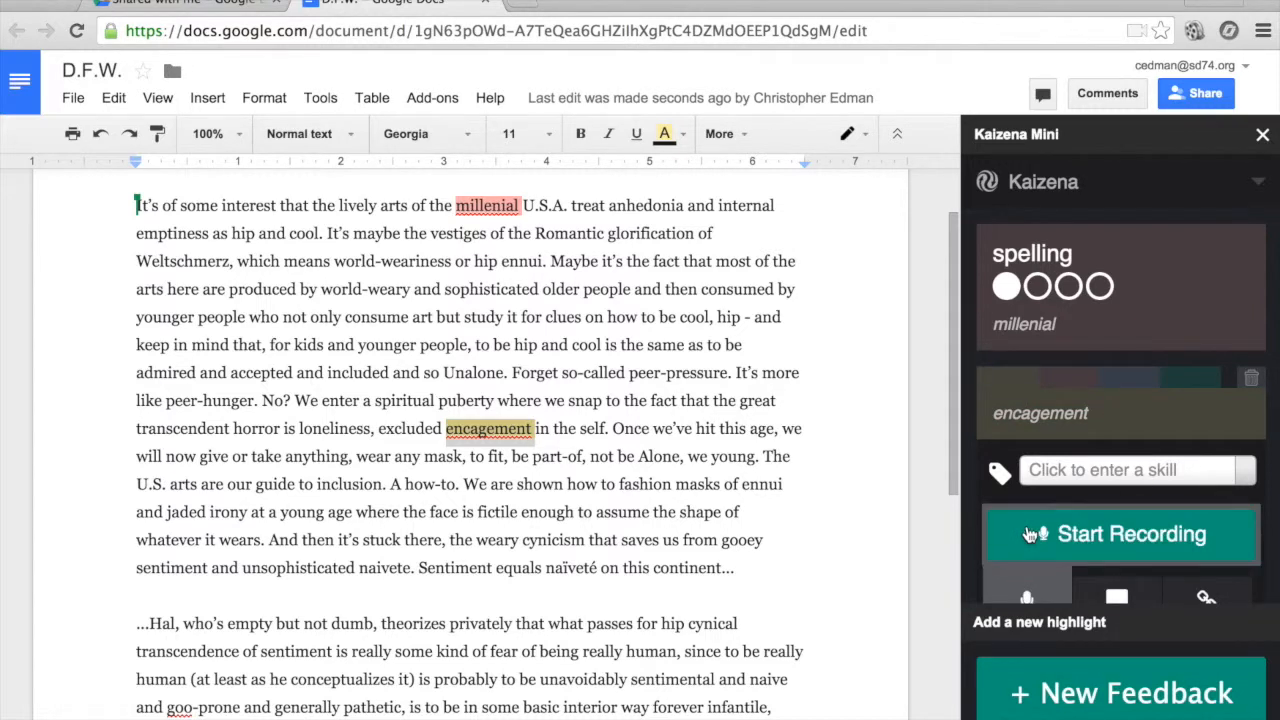
{"action": "left_click", "coordinate": [1030, 534]}
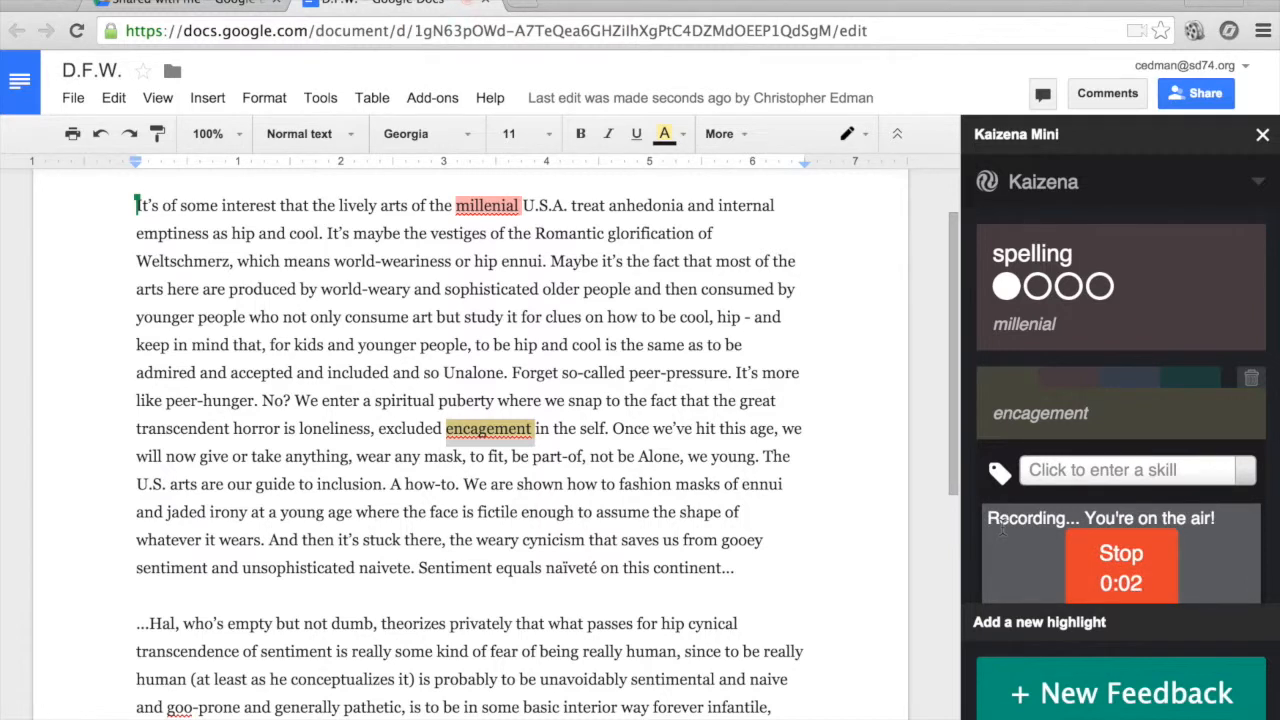
{"action": "left_click", "coordinate": [1139, 587]}
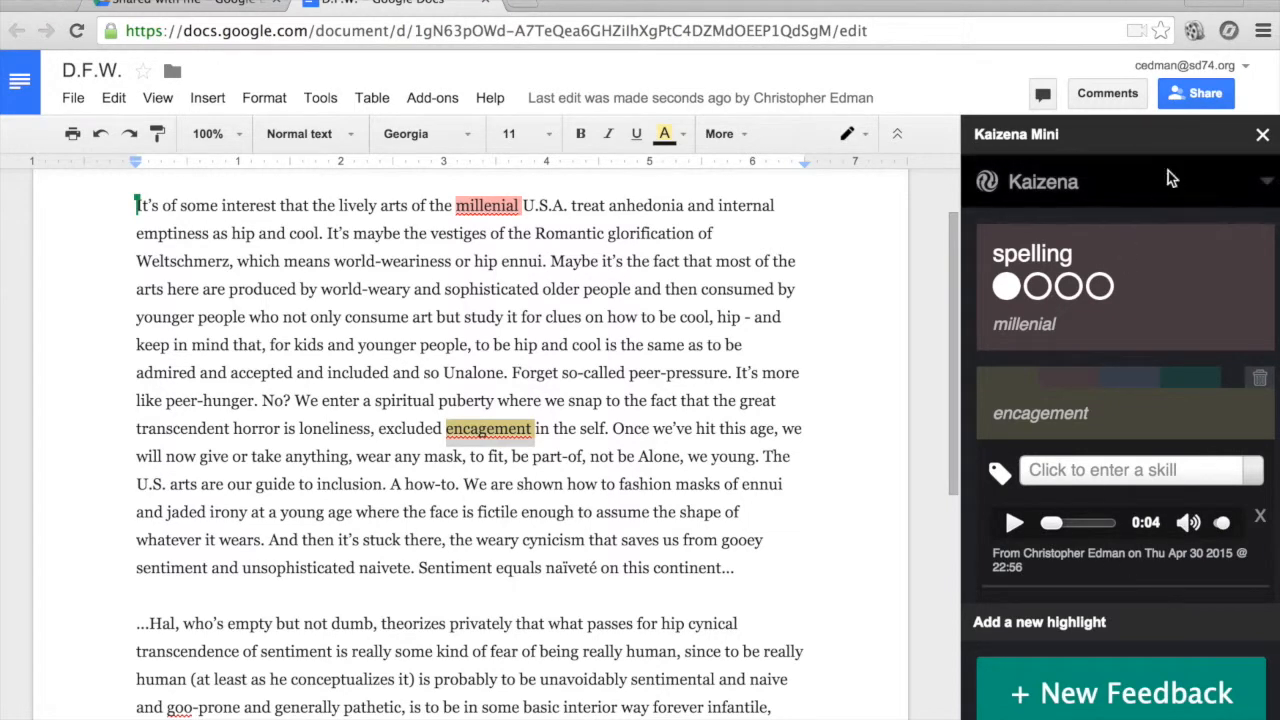
Close Kaizena Mini and switch to the other signed-in Google account to view the document.
{"action": "left_click", "coordinate": [1263, 136]}
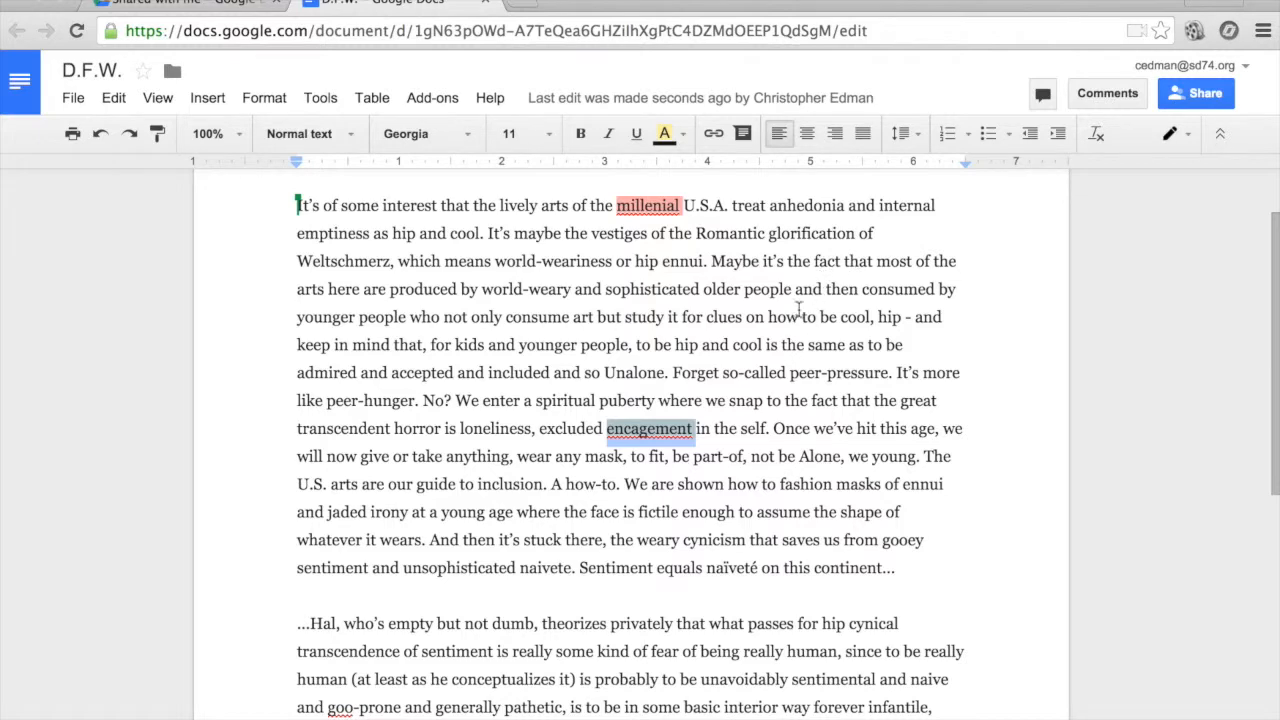
{"action": "left_click", "coordinate": [1180, 67]}
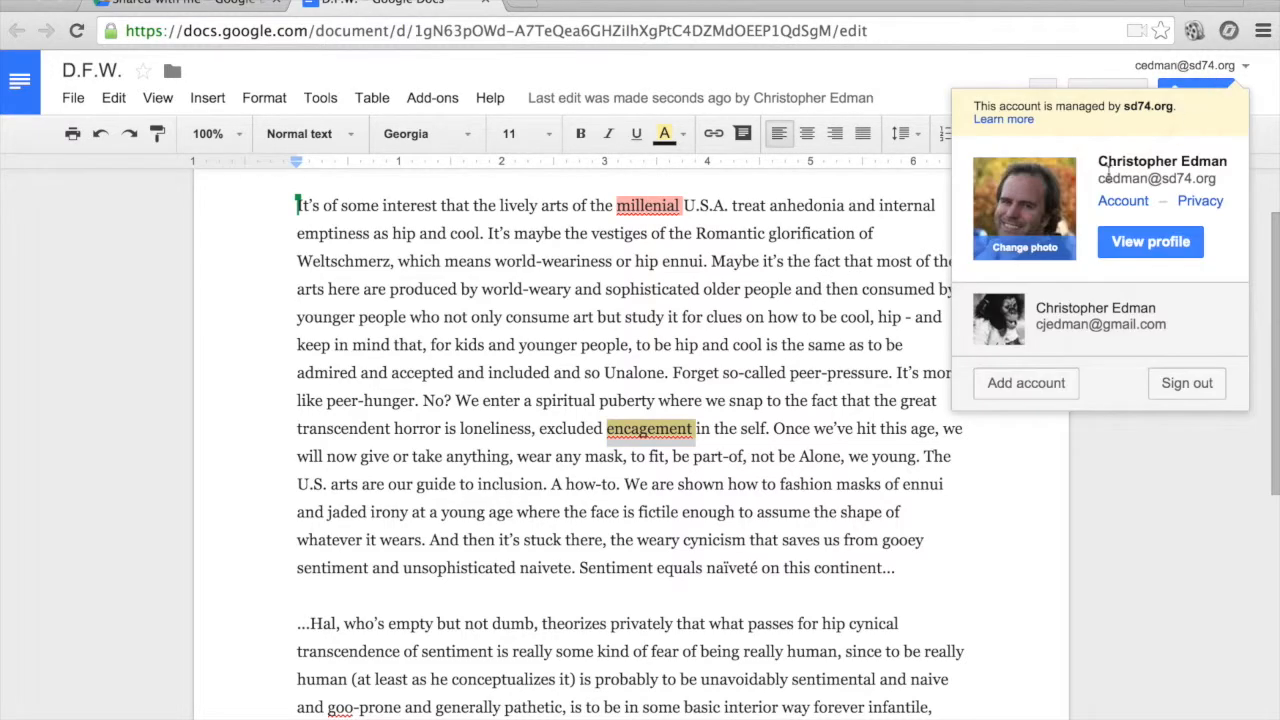
{"action": "left_click", "coordinate": [1038, 307]}
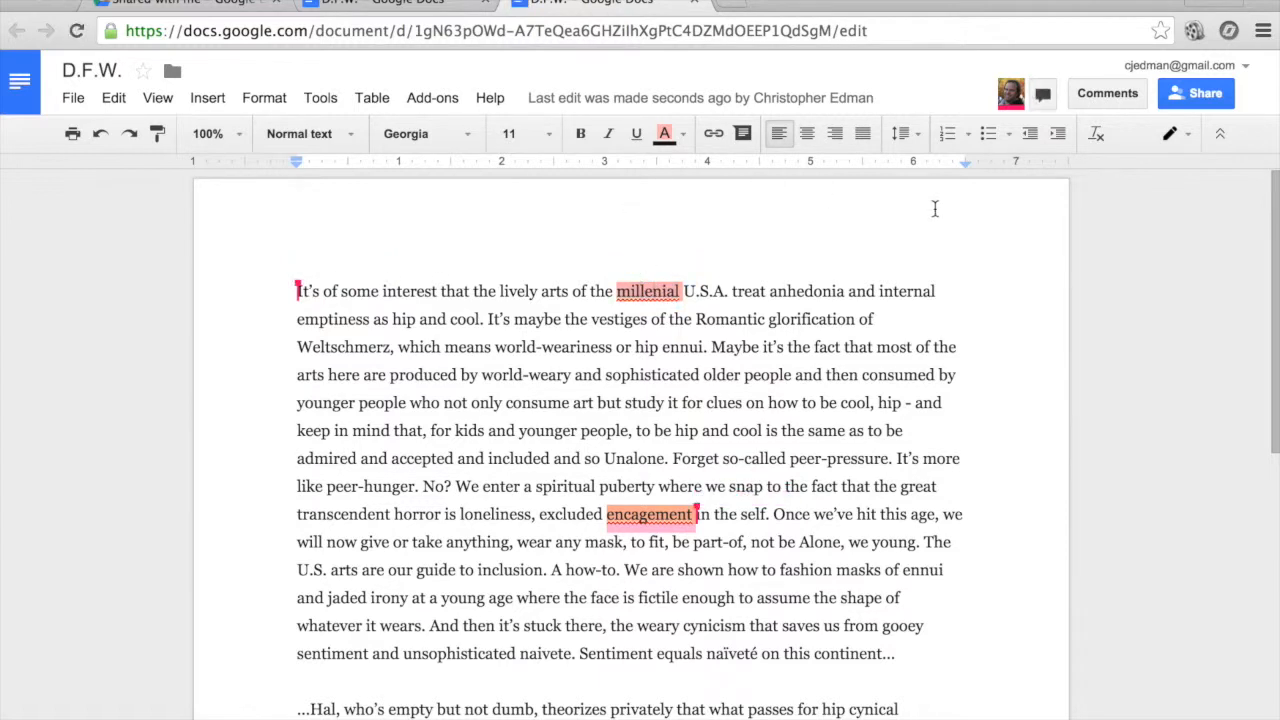
Open Kaizena Mini in this account and play the voice comments on the "millenial" and "encagement" feedback.
{"action": "left_click", "coordinate": [443, 100]}
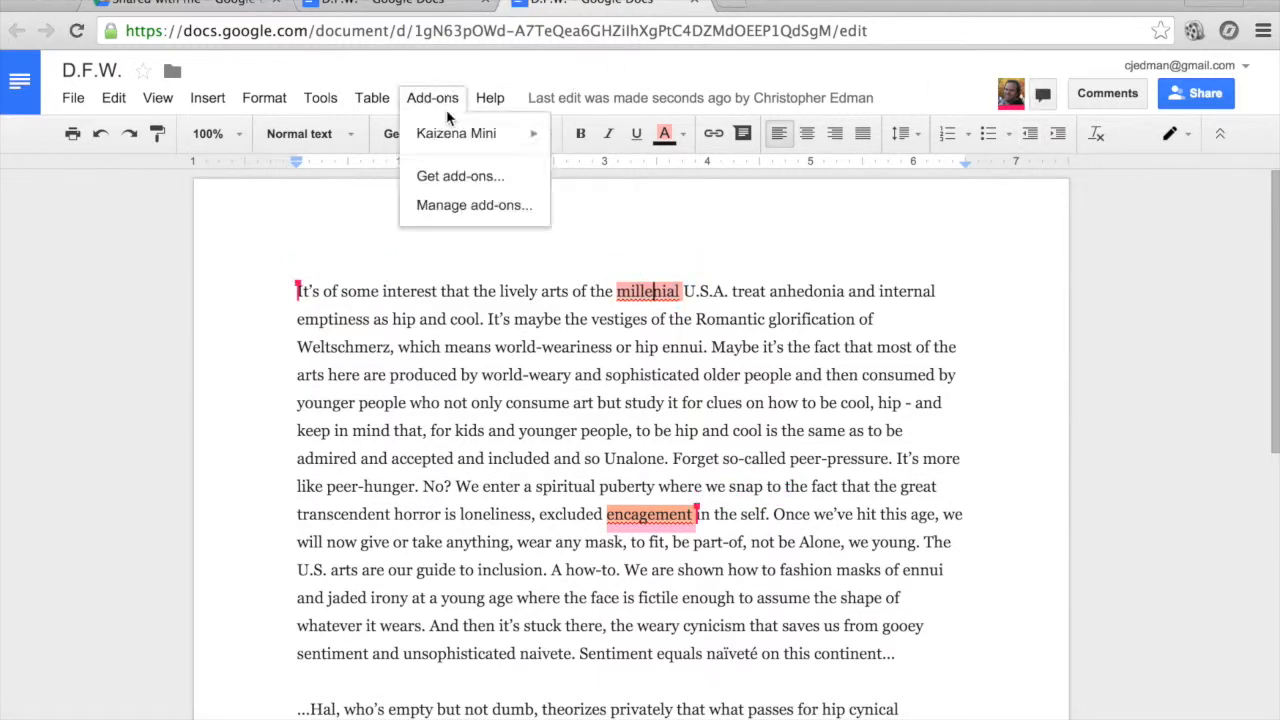
{"action": "mouse_move", "coordinate": [457, 137]}
{"action": "left_click", "coordinate": [645, 140]}
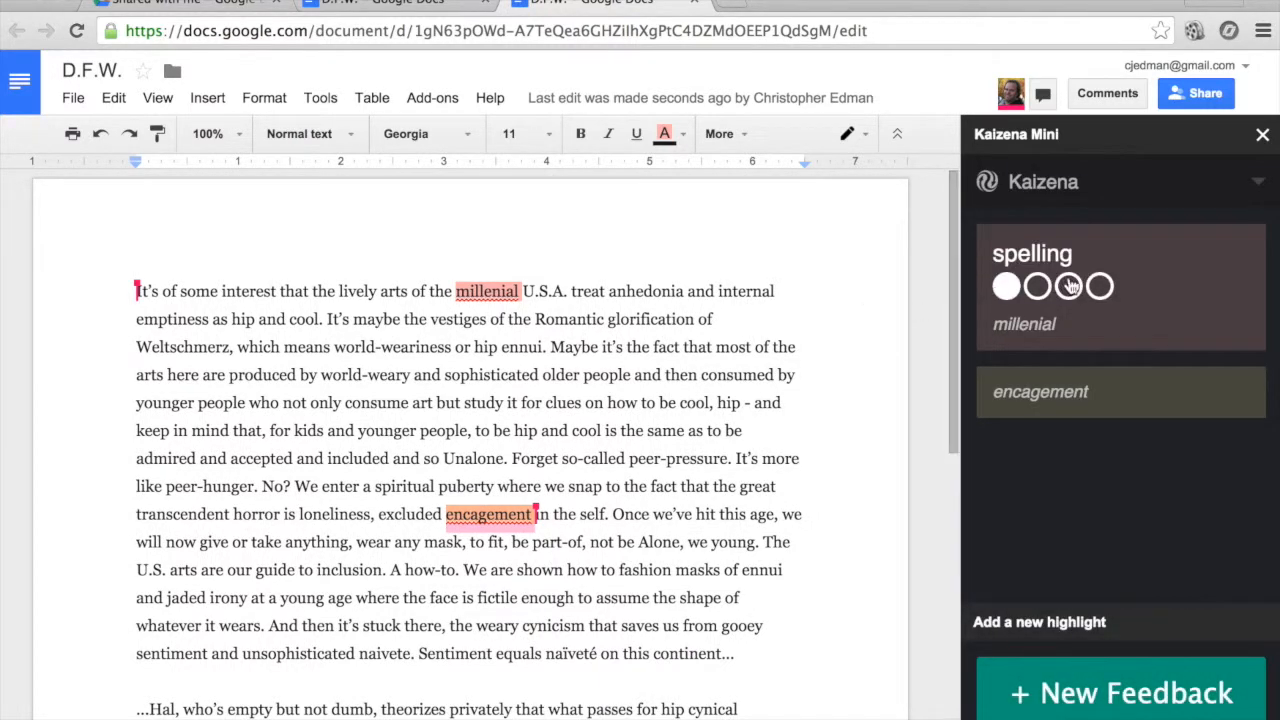
{"action": "left_click", "coordinate": [1146, 313]}
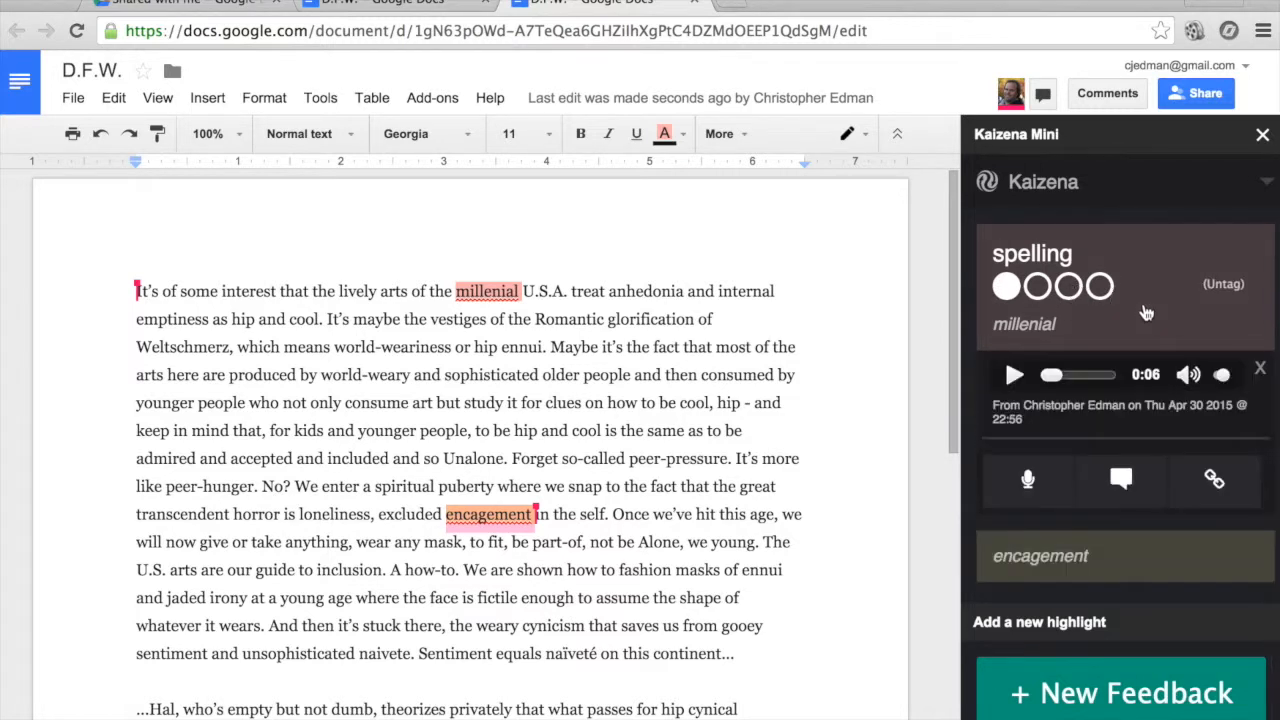
{"action": "left_click", "coordinate": [1013, 374]}
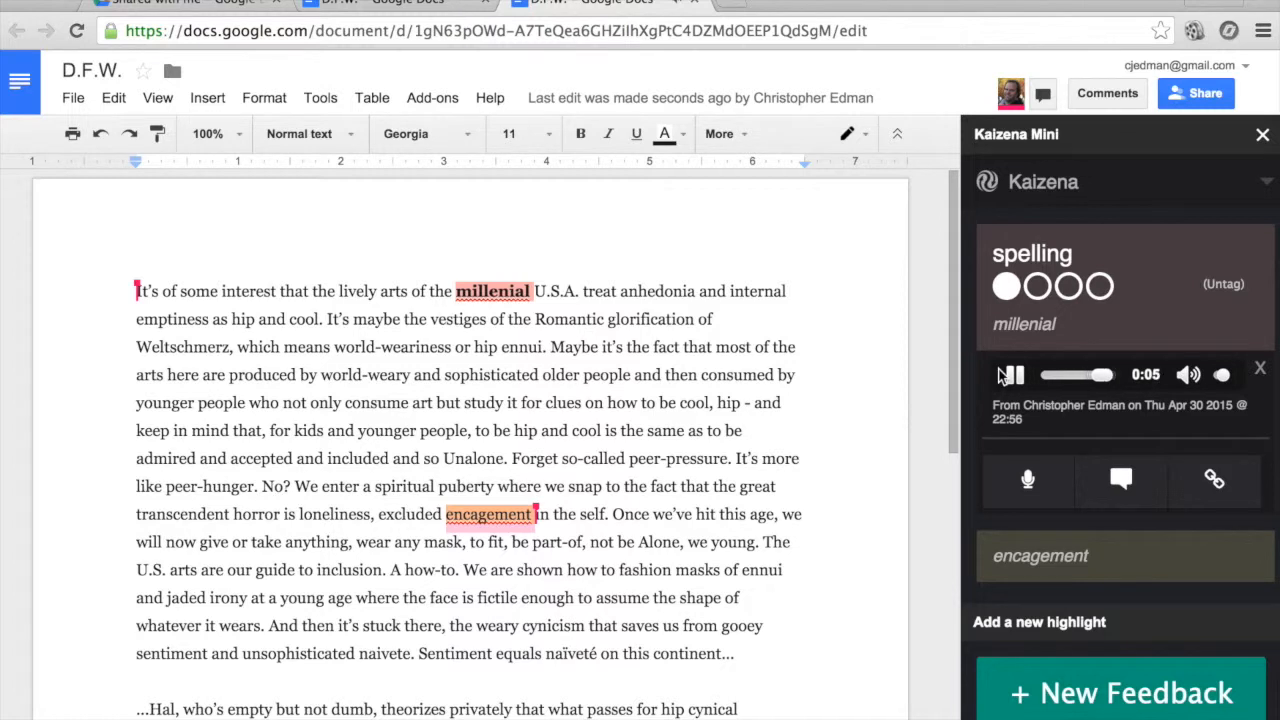
{"action": "left_click", "coordinate": [1140, 566]}
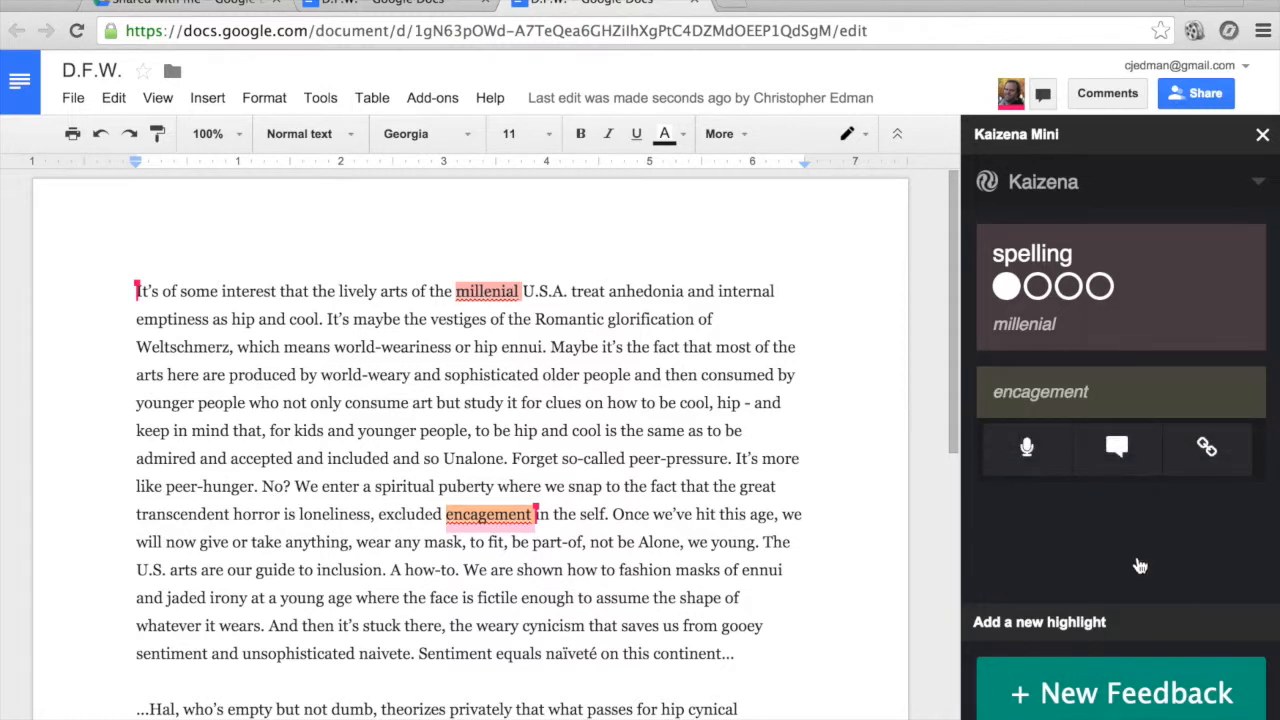
{"action": "left_click", "coordinate": [1015, 443]}
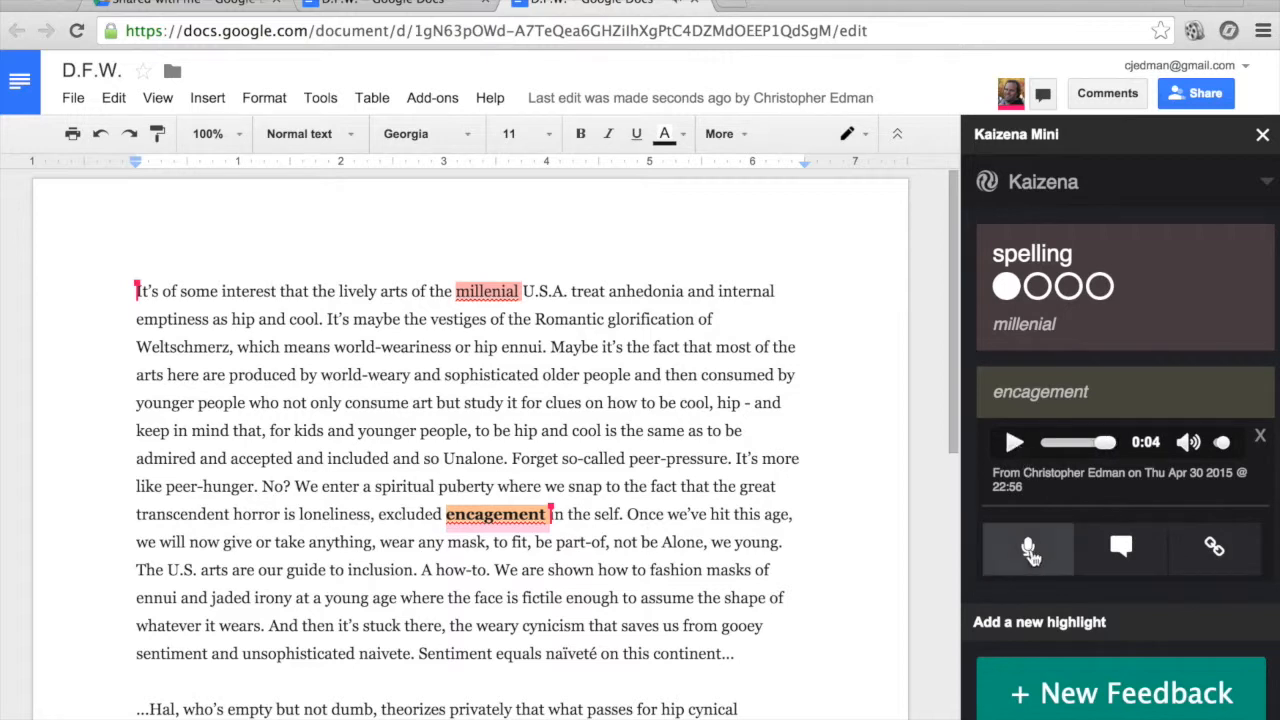
Record a voice reply of about 2 seconds to the "encagement" feedback.
{"action": "left_click", "coordinate": [1030, 553]}
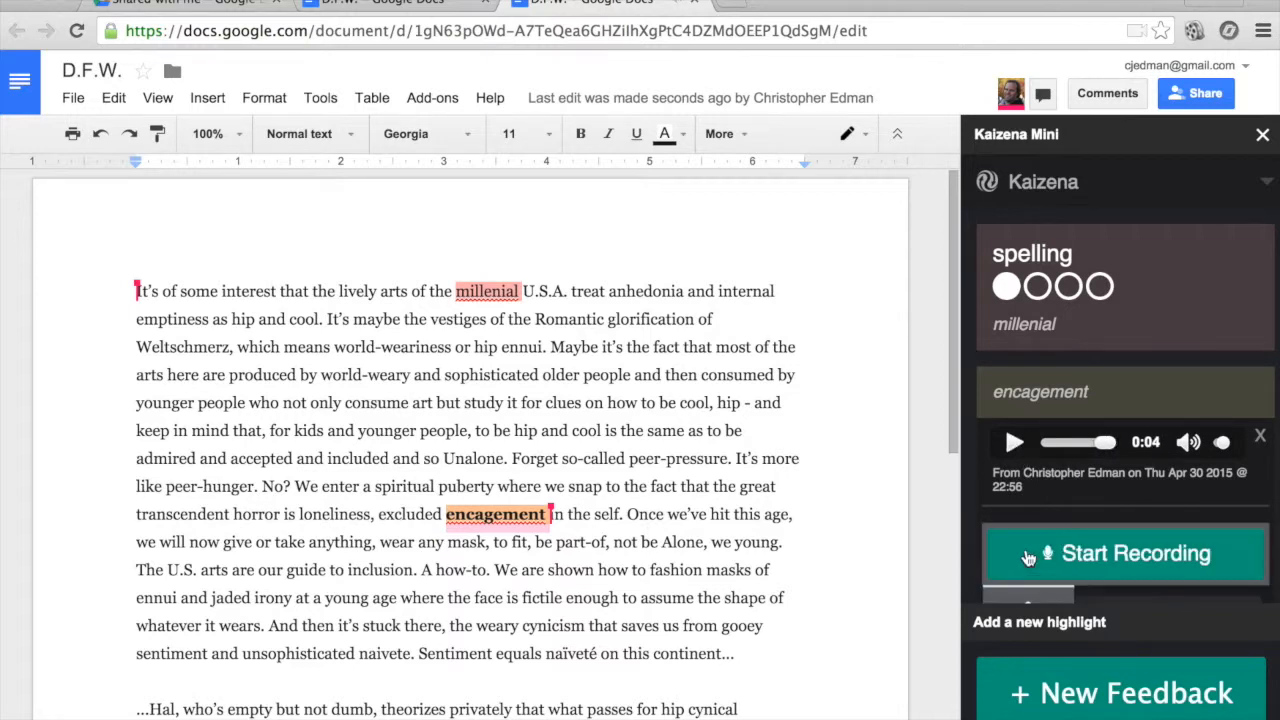
{"action": "left_click", "coordinate": [1204, 543]}
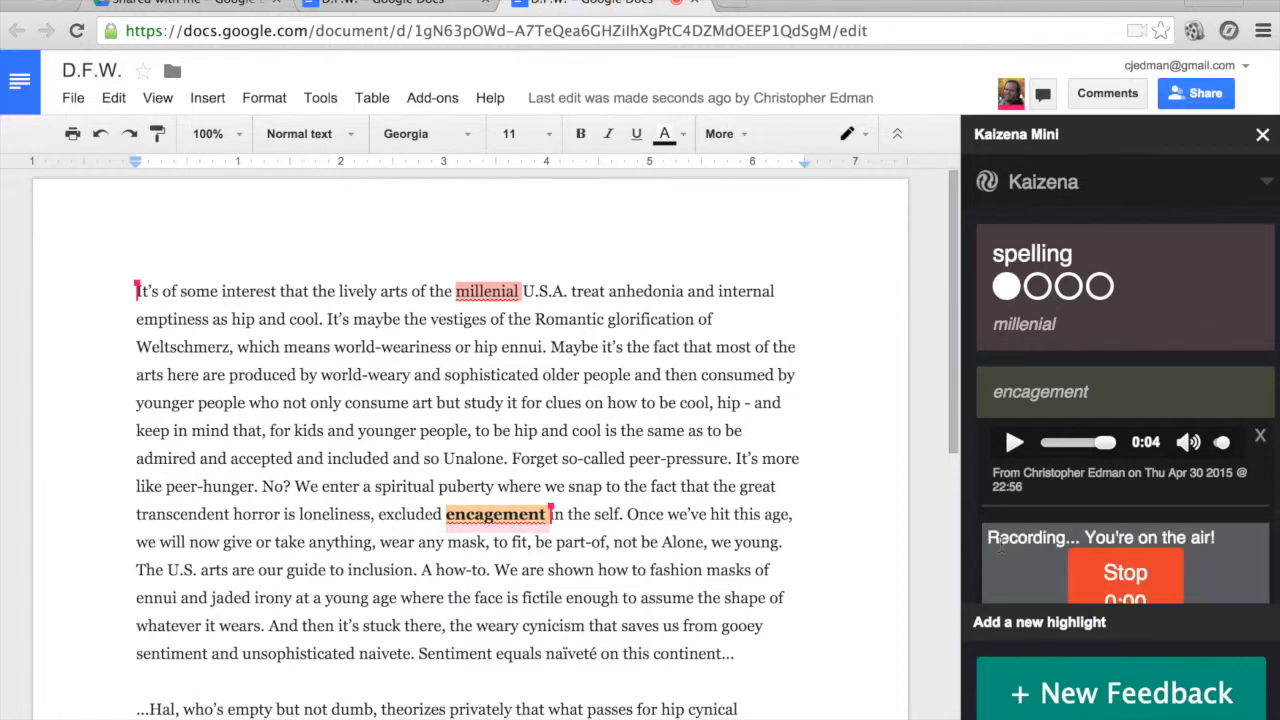
{"action": "left_click", "coordinate": [1107, 567]}
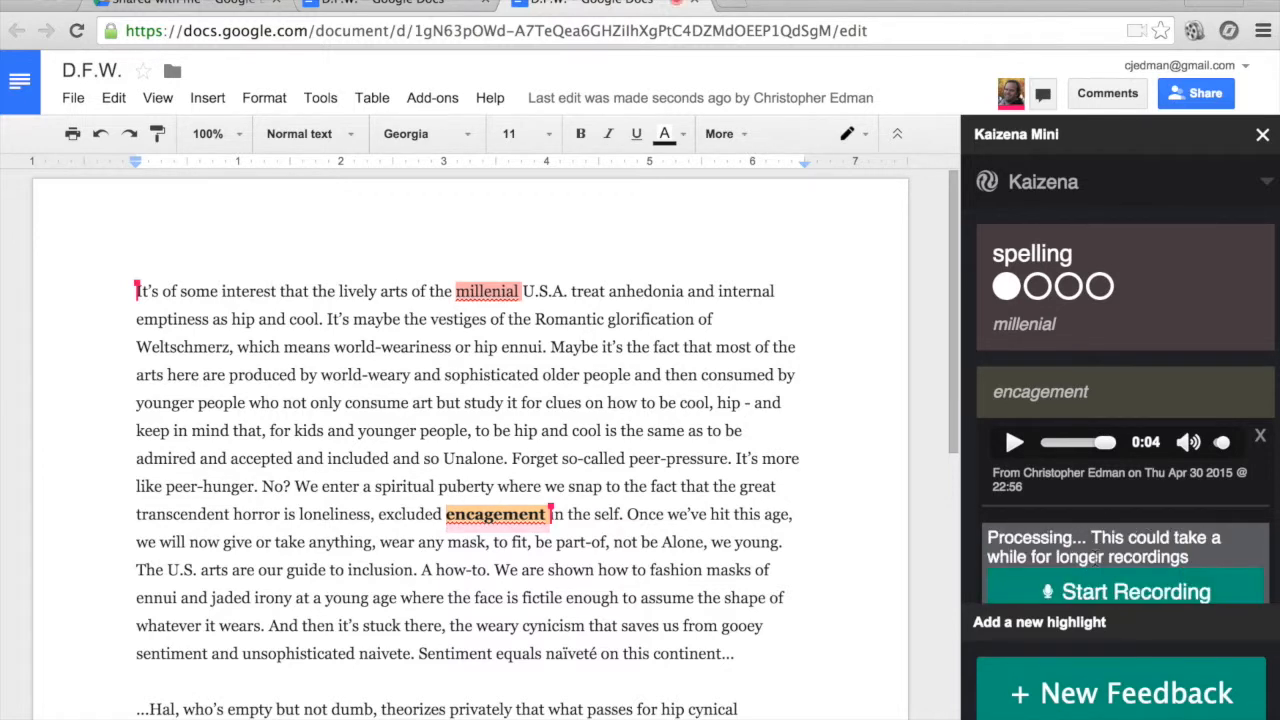
Play back the new voice reply on the "encagement" feedback and close Kaizena Mini.
{"action": "left_click", "coordinate": [1014, 543]}
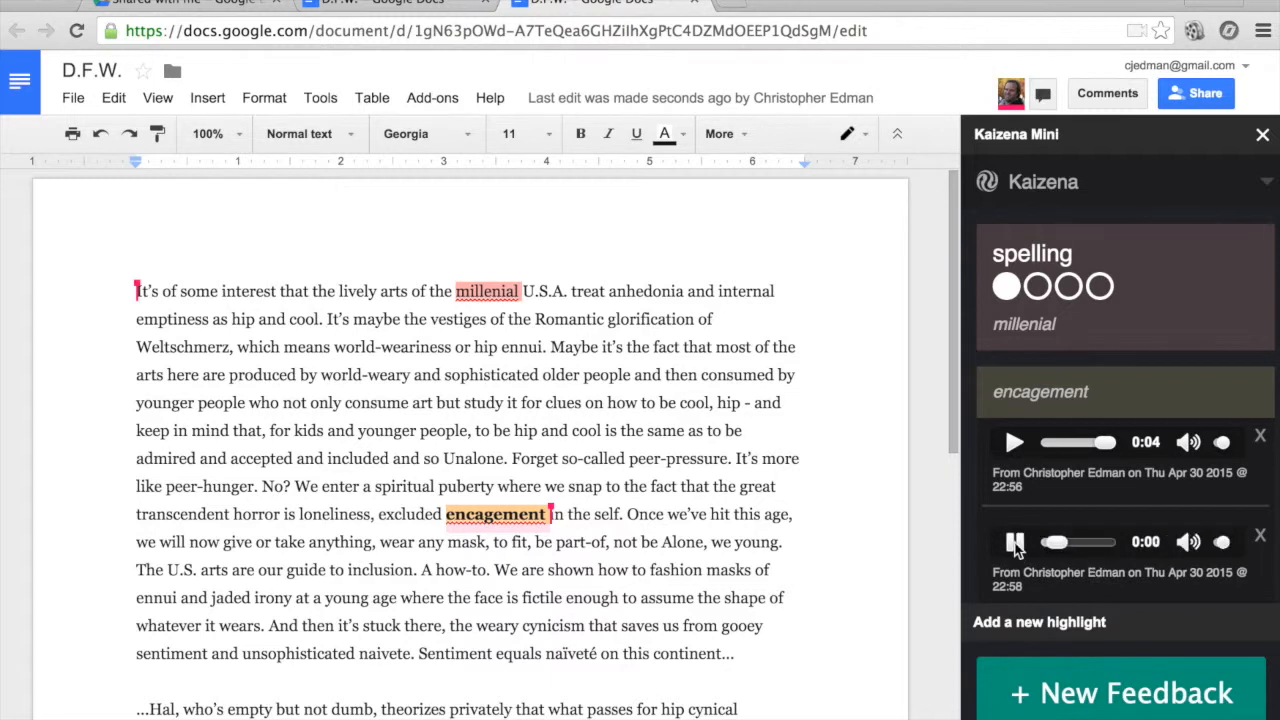
{"action": "left_click", "coordinate": [1260, 140]}
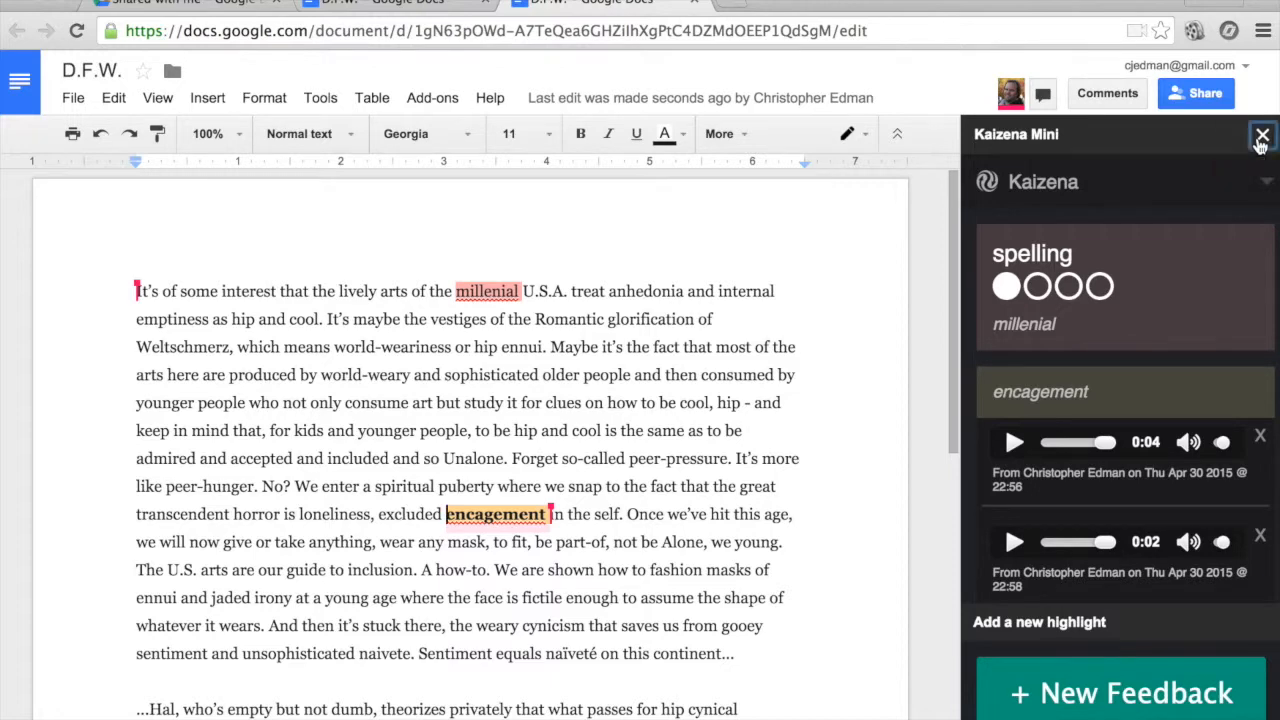